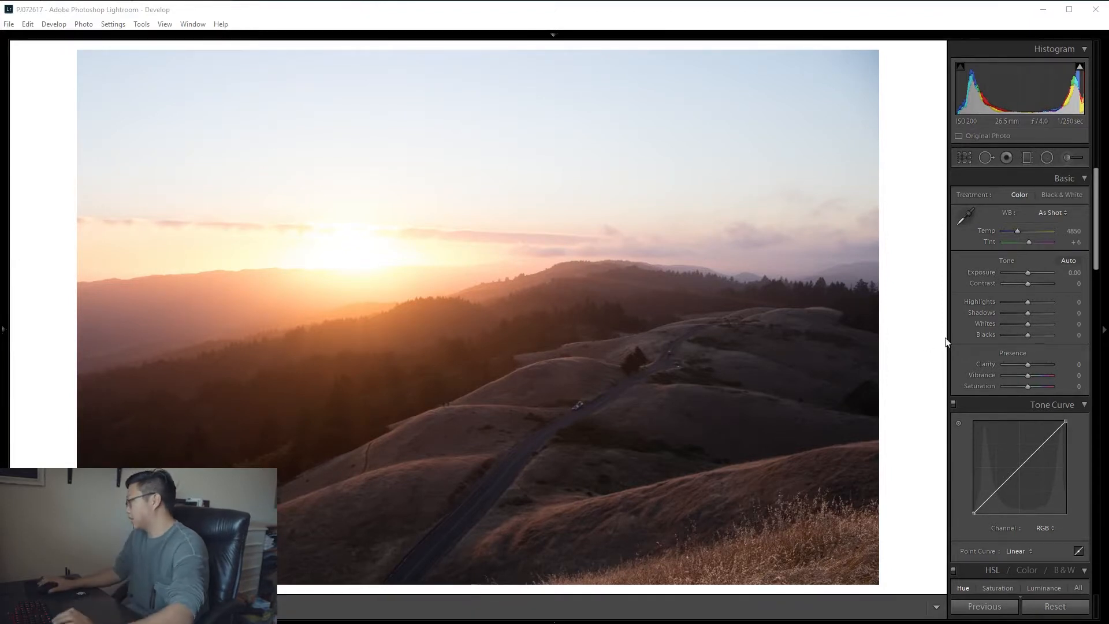
left_click(1098, 208)
left_click_drag(1098, 208, 1090, 557)
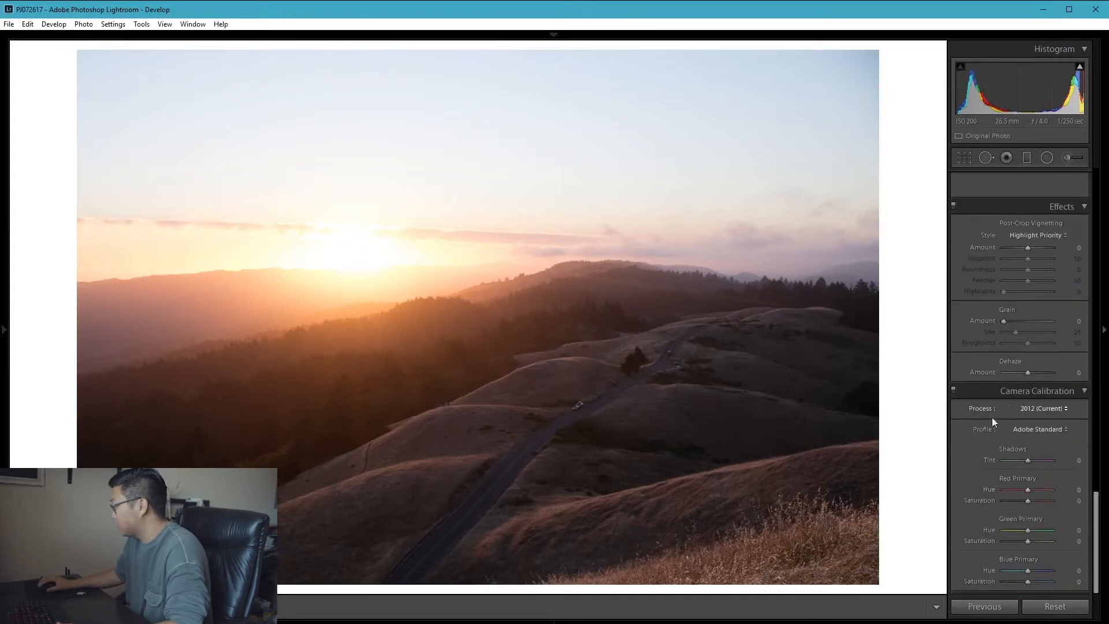
left_click_drag(1097, 524, 1095, 208)
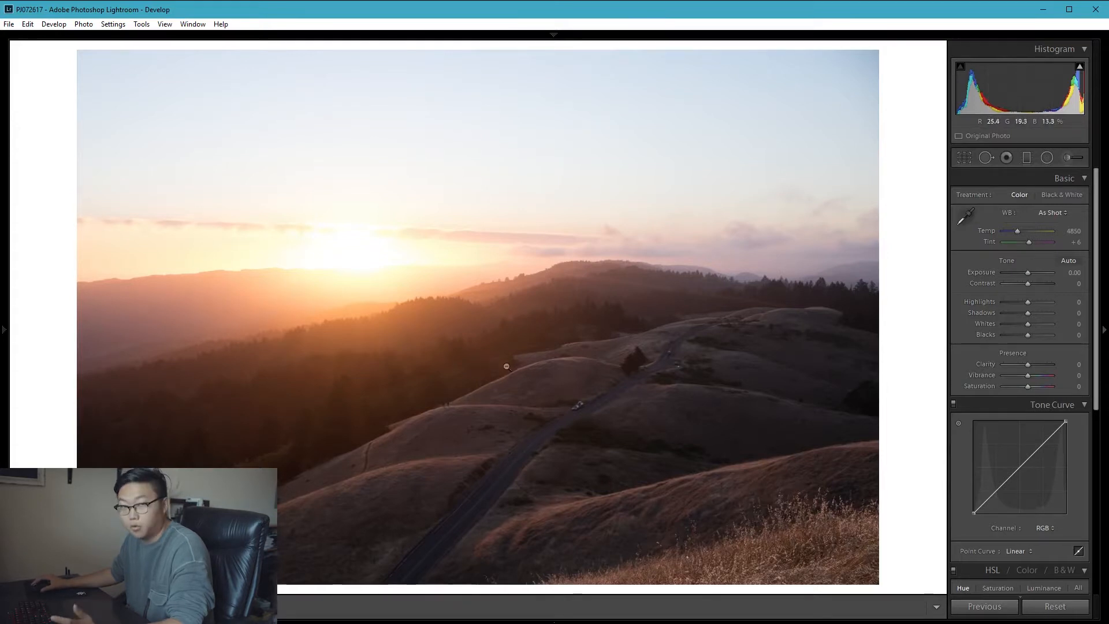
- Shift the white balance Tint towards green and magenta to compare, and settle on +5
left_click_drag(1063, 238, 1044, 272)
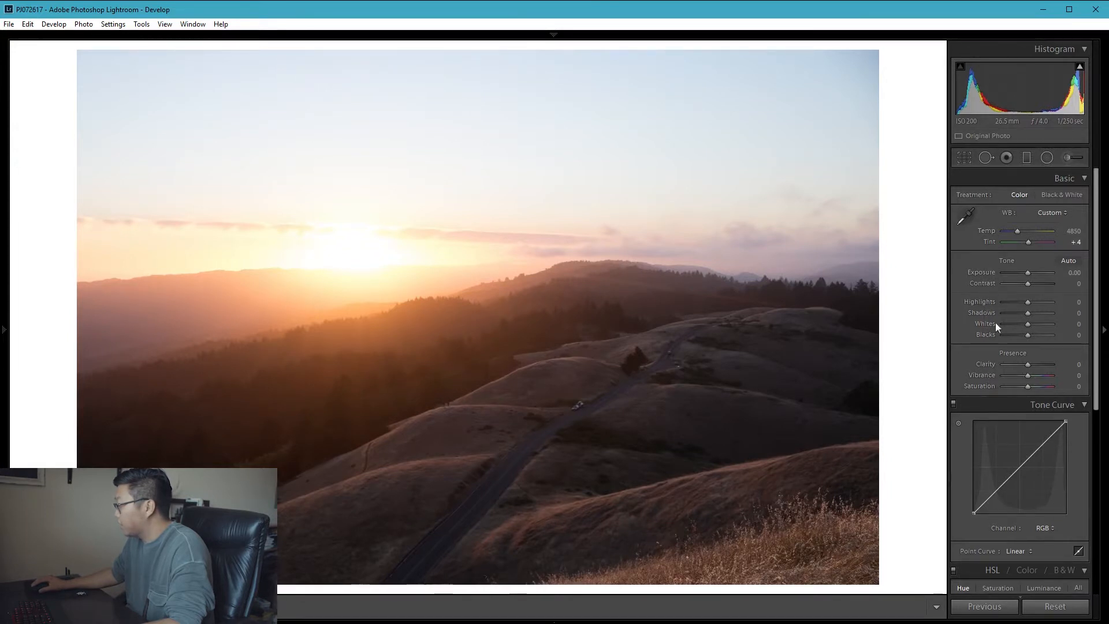
left_click(988, 239)
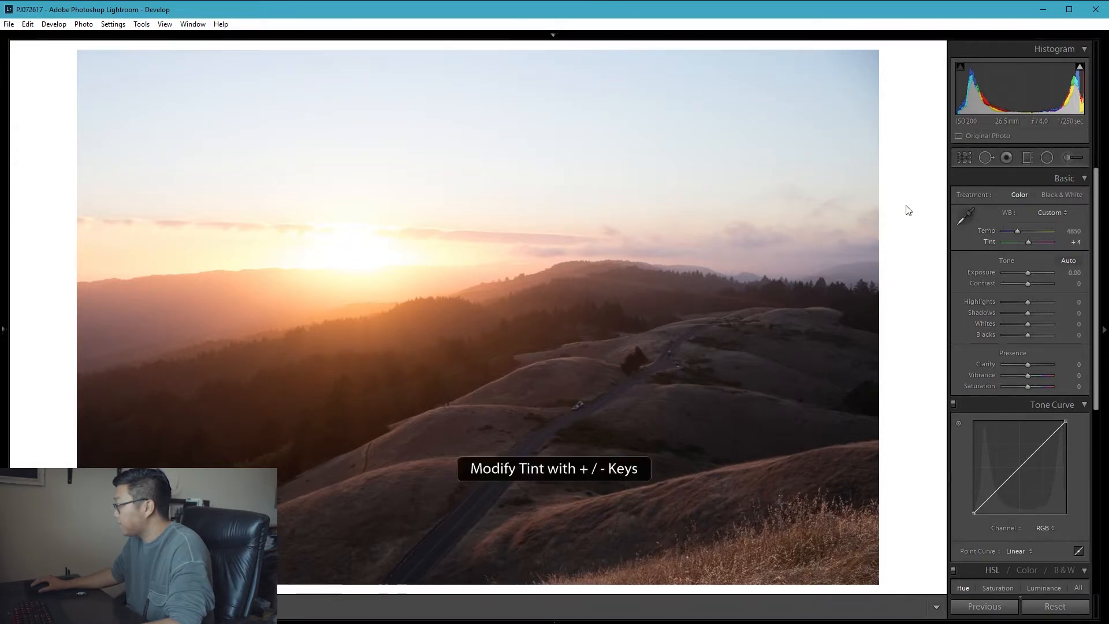
key("plus")
key("plus")
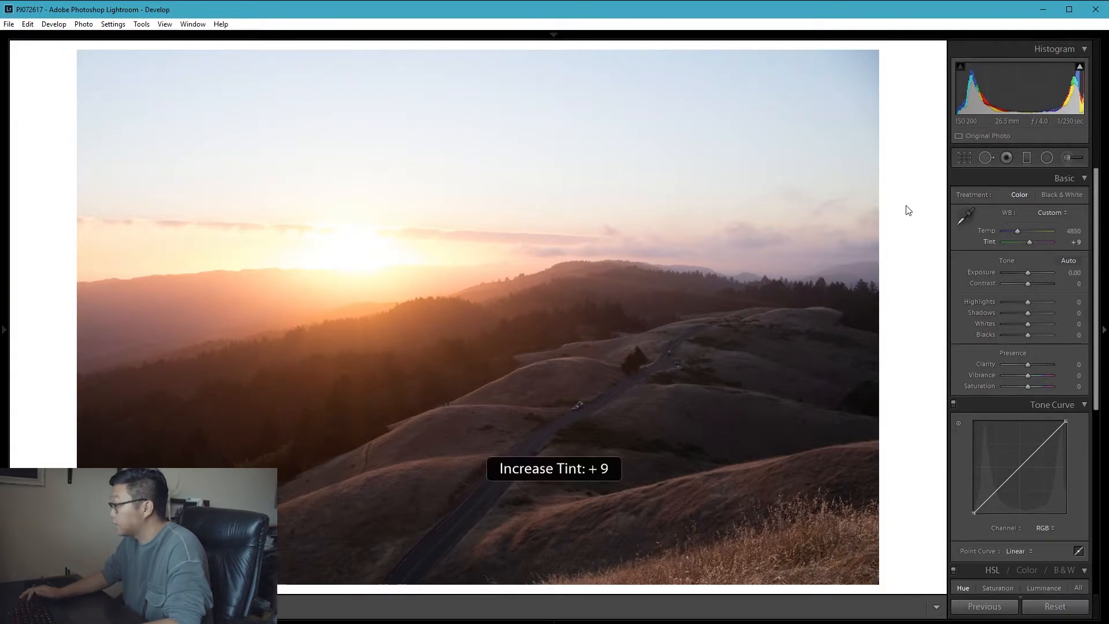
key("plus")
key("plus")
key("plus")
key("minus")
key("minus")
key("minus")
key("minus")
key("minus")
key("minus")
key("minus")
key("minus")
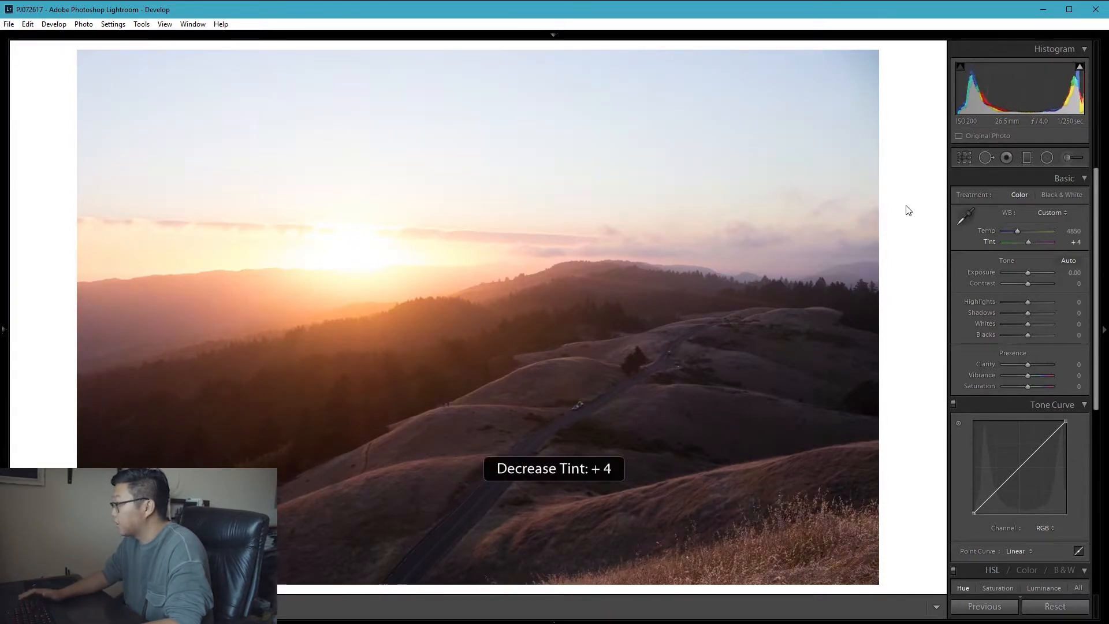
key("plus")
key("plus")
key("plus")
key("plus")
key("plus")
key("plus")
key("plus")
key("plus")
key("plus")
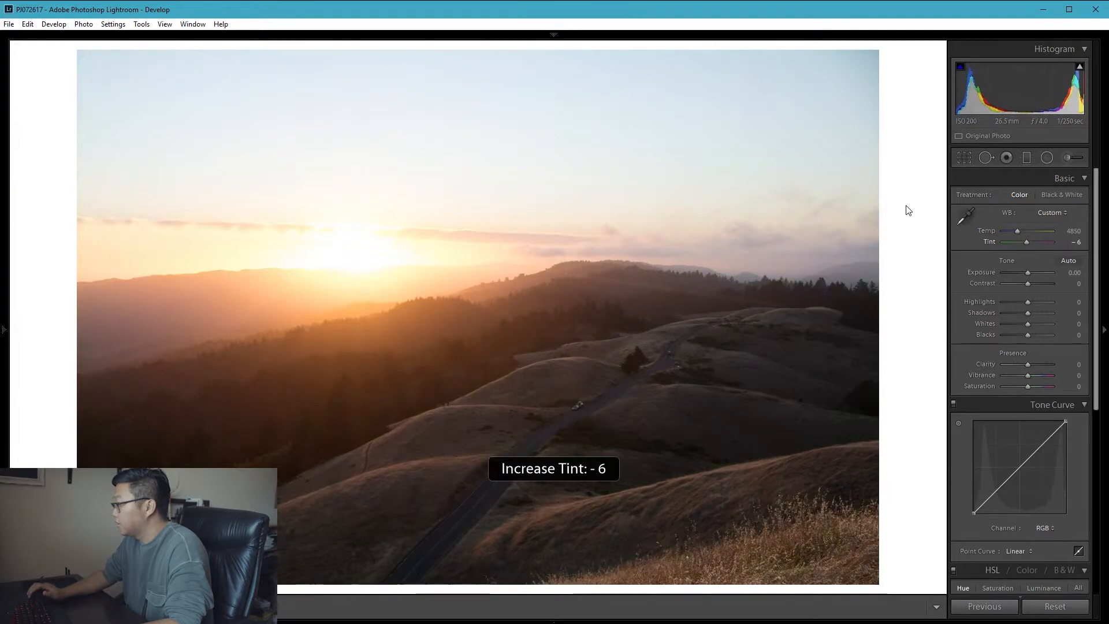
key("minus")
key("minus")
key("minus")
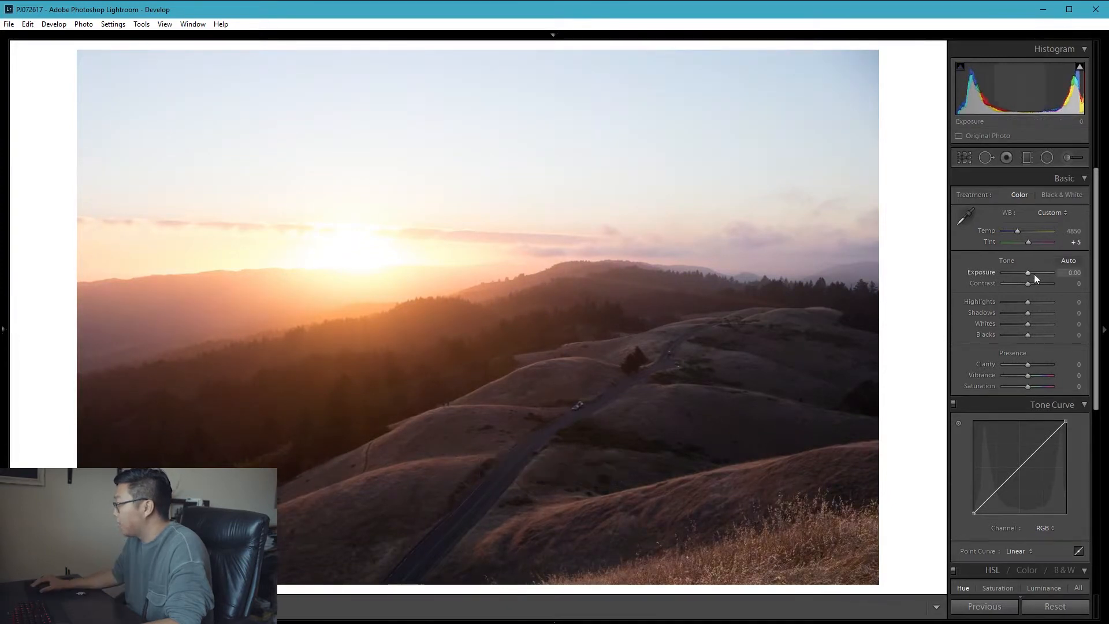
- Set Exposure to +0.50, Highlights to −43, Shadows to +35, Whites to −12, Blacks to +14 and Clarity to +10
left_click_drag(1028, 274, 1010, 300)
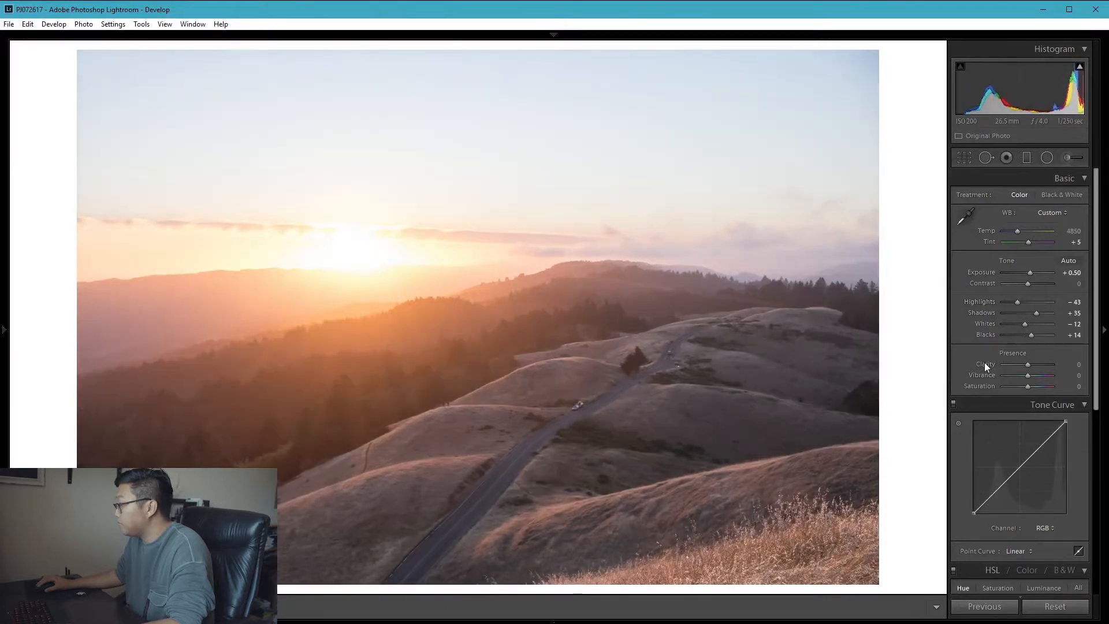
left_click(1067, 364)
type("10")
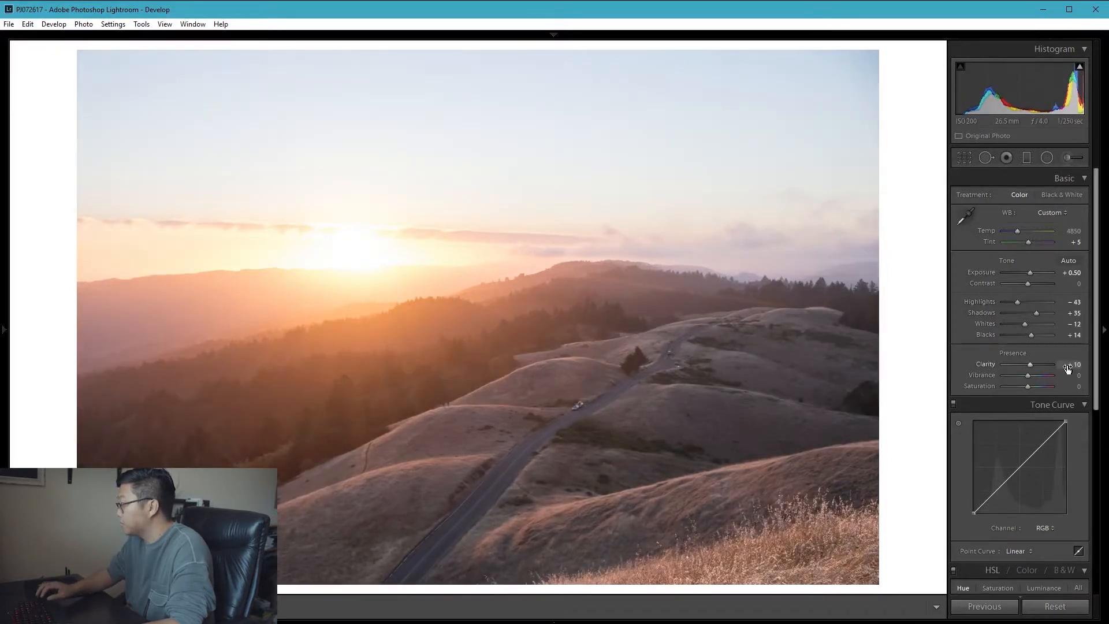
key("Return")
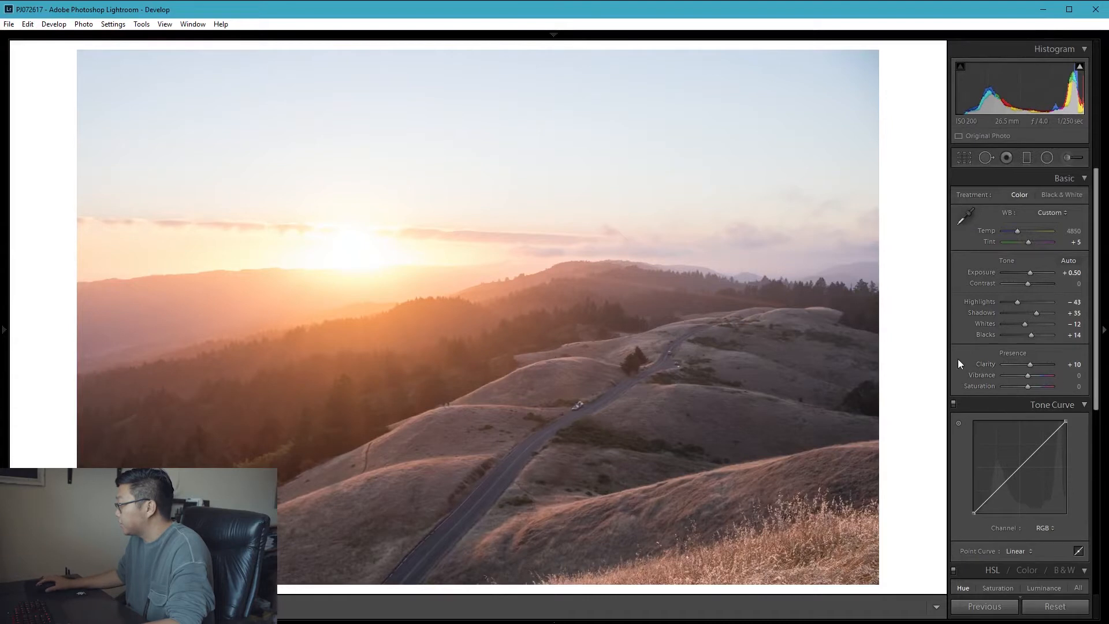
- Add shadow, midtone and highlight points to the RGB tone curve and adjust the shadow and highlight points
scroll(972, 358, "down", 3)
scroll(955, 365, "up", 3)
scroll(971, 359, "down", 2)
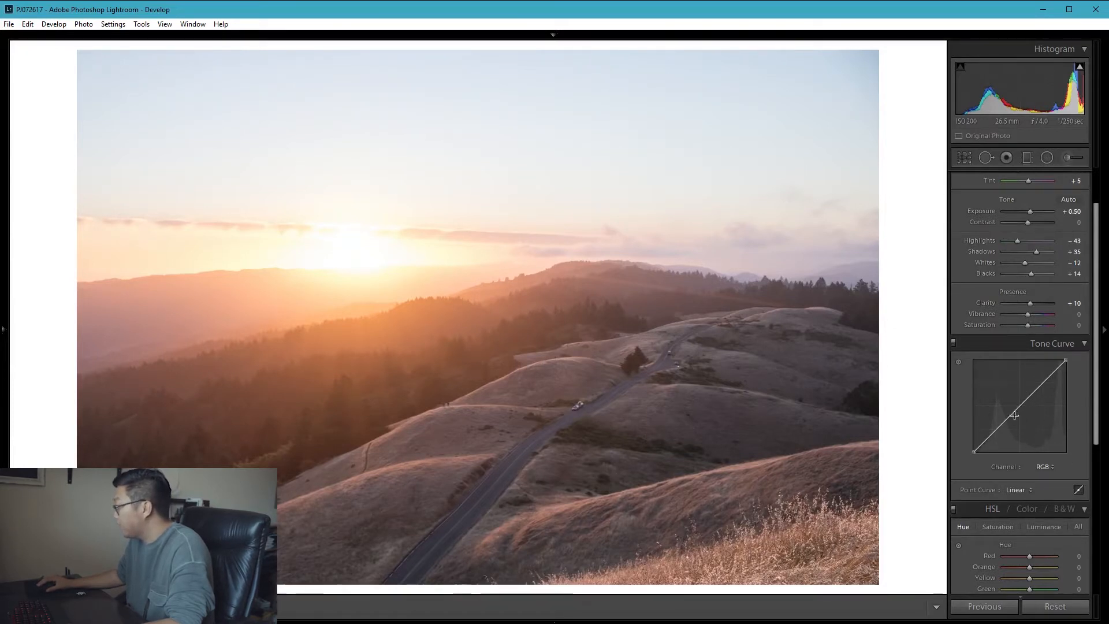
left_click(996, 429)
left_click(1019, 407)
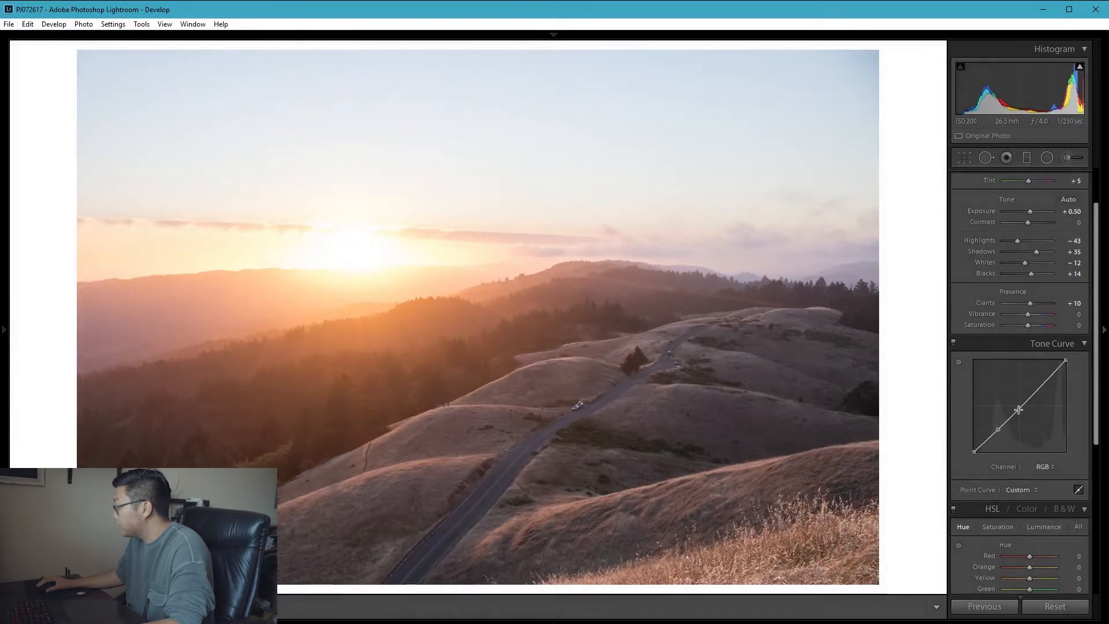
left_click(1042, 383)
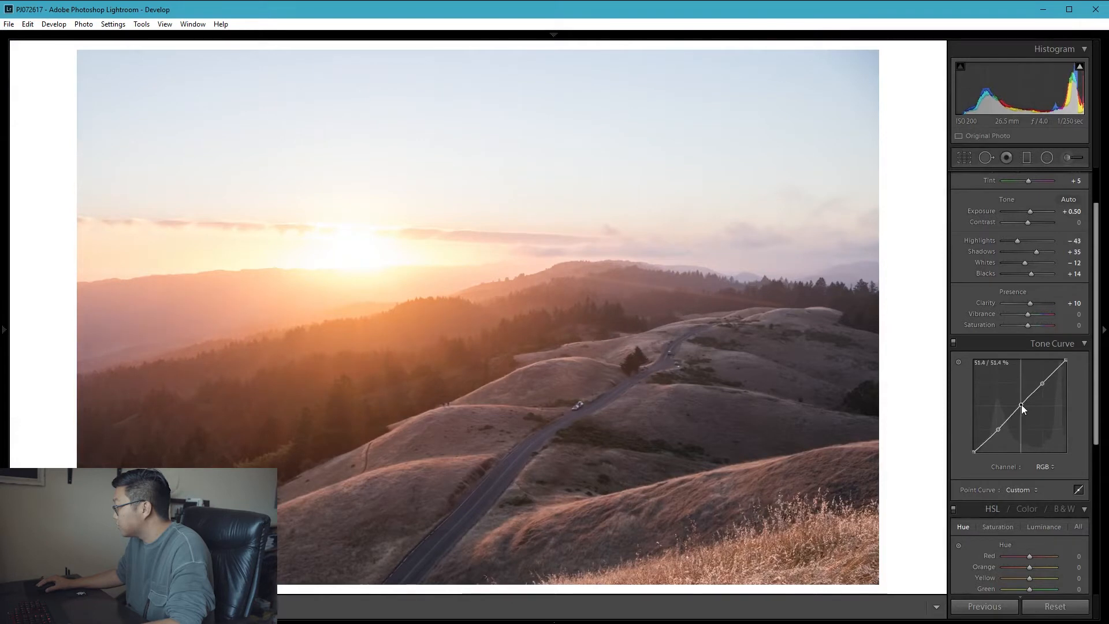
left_click_drag(997, 430, 997, 429)
left_click_drag(1041, 383, 1042, 383)
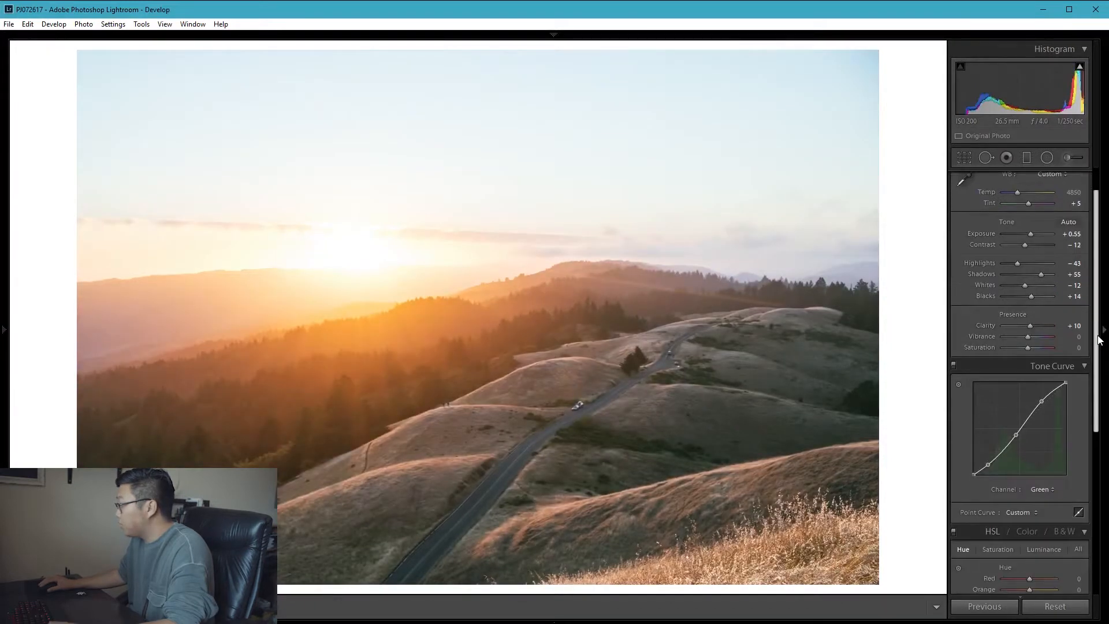
- Try shifting the hillside's hue with the targeted adjustment tool to Red +100 and Orange +99, and undo it
scroll(978, 304, "down", 5)
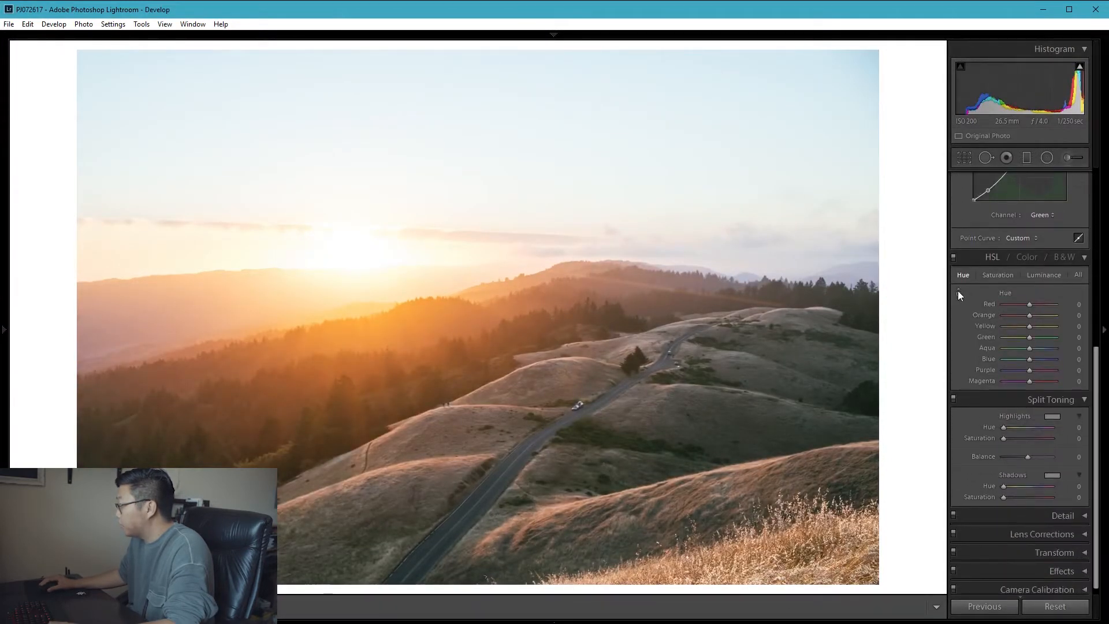
left_click(958, 292)
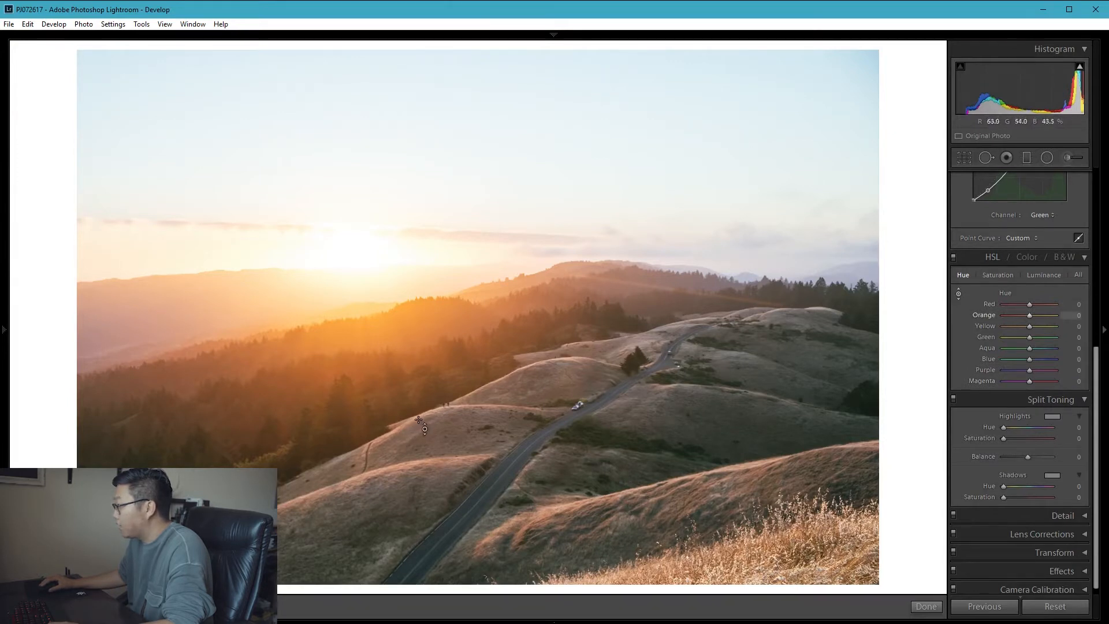
left_click_drag(425, 427, 426, 370)
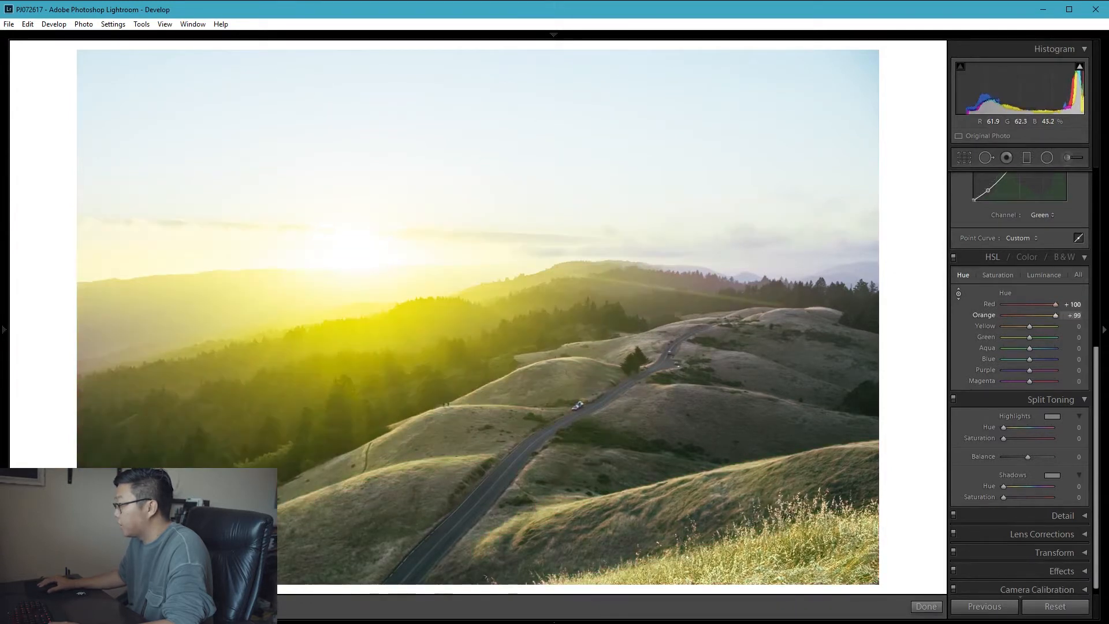
key("ctrl+z")
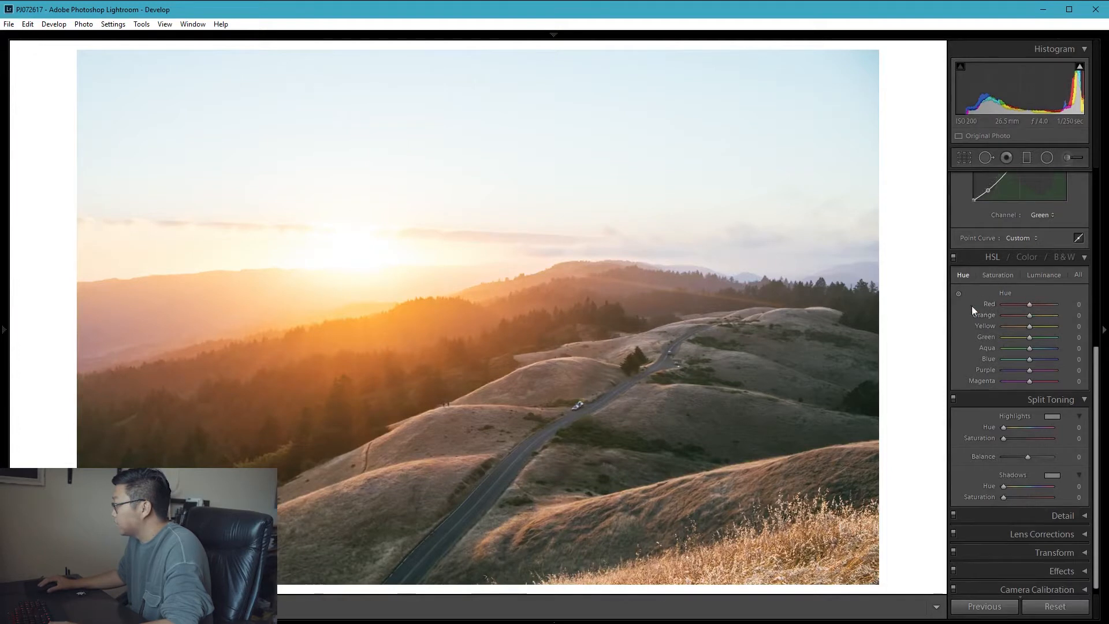
- Set the Orange saturation to +4 in the HSL adjustments and expand the Effects settings
left_click(1005, 276)
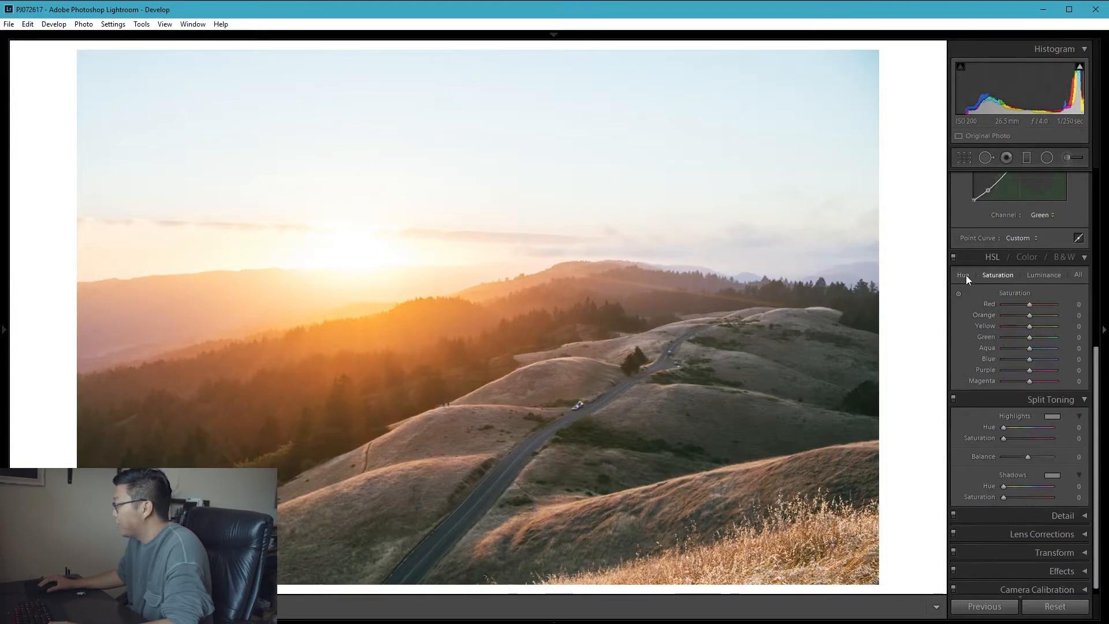
left_click_drag(1094, 446, 1099, 471)
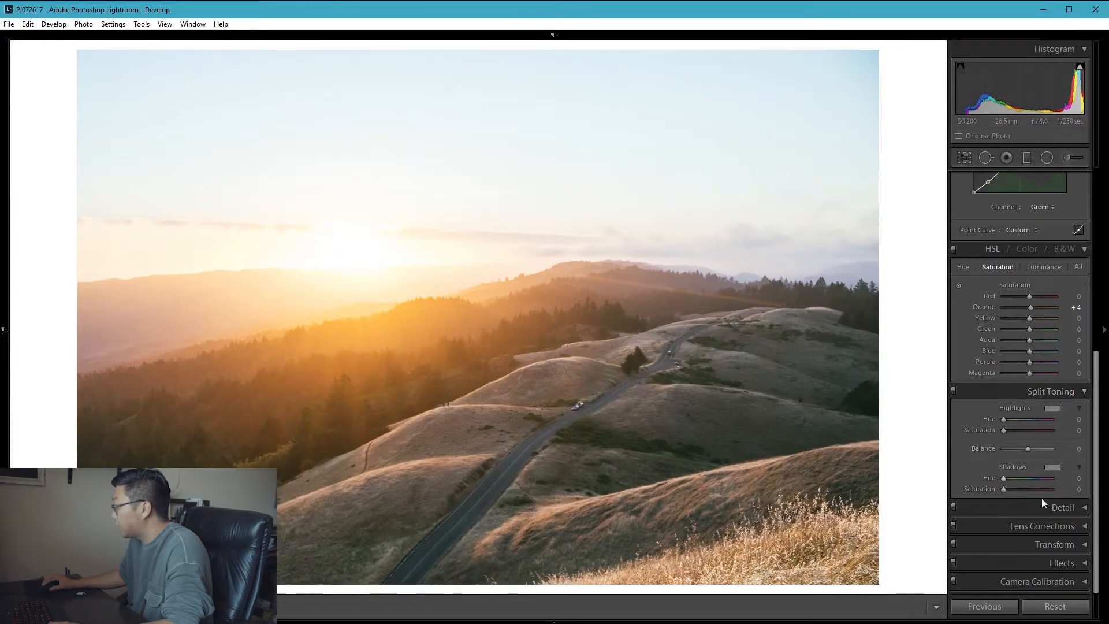
left_click(1083, 563)
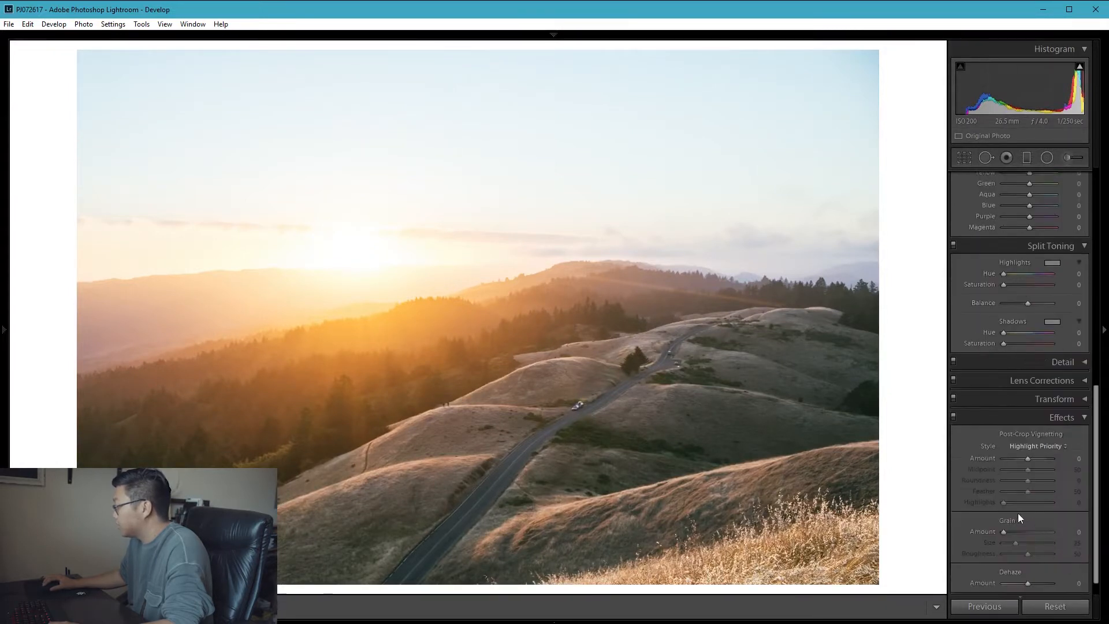
- Tint the split-toning highlights blue with hue 215 and saturation 10
left_click_drag(1096, 498, 1098, 434)
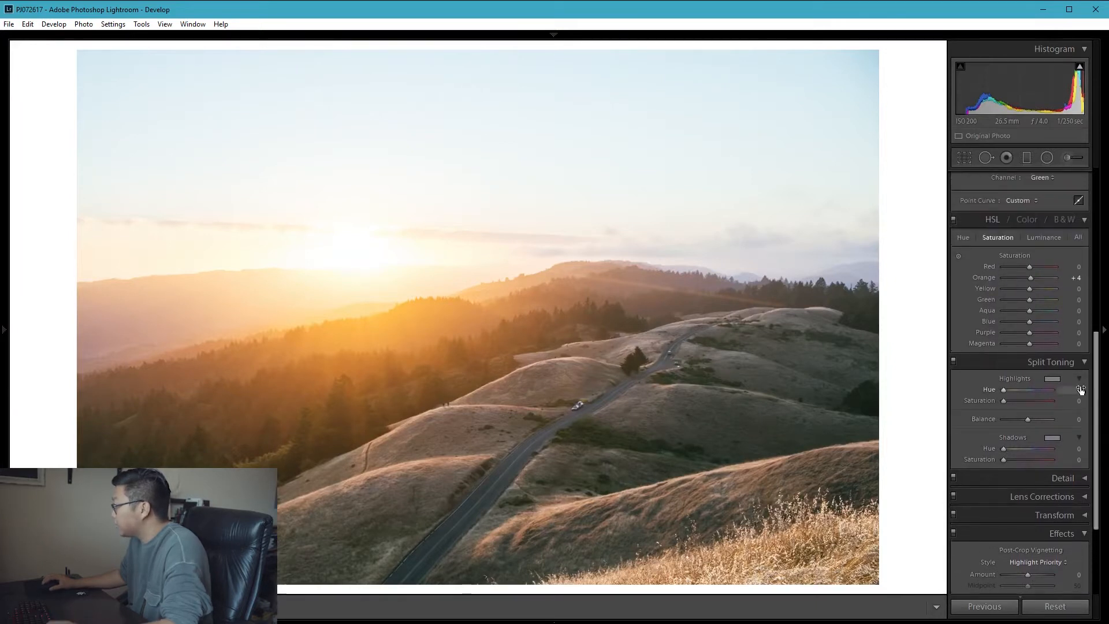
left_click(1045, 378)
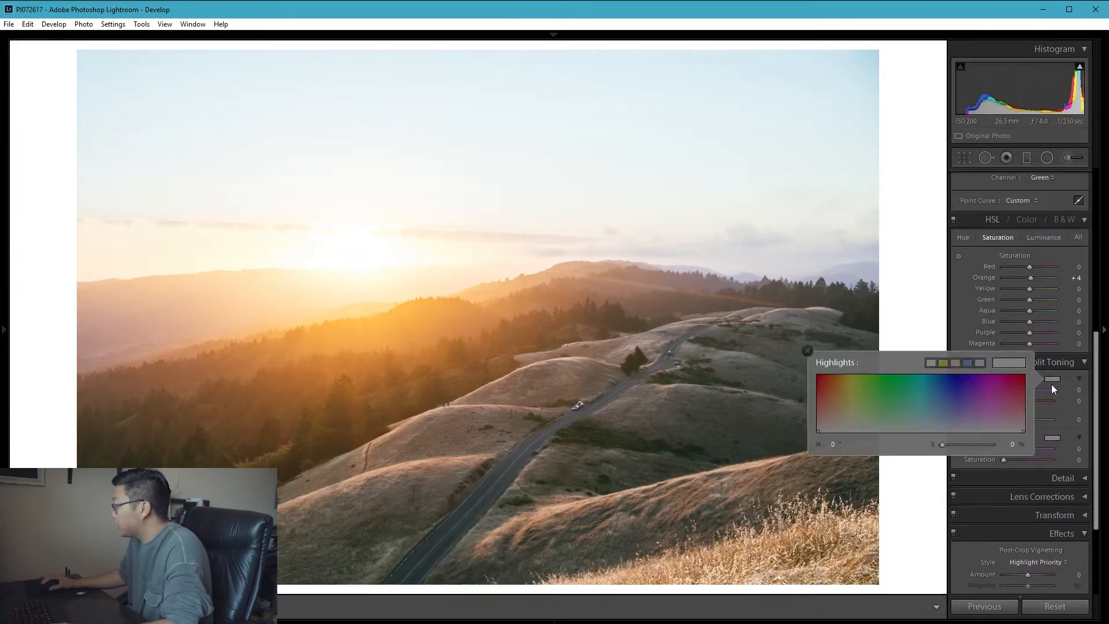
left_click(982, 361)
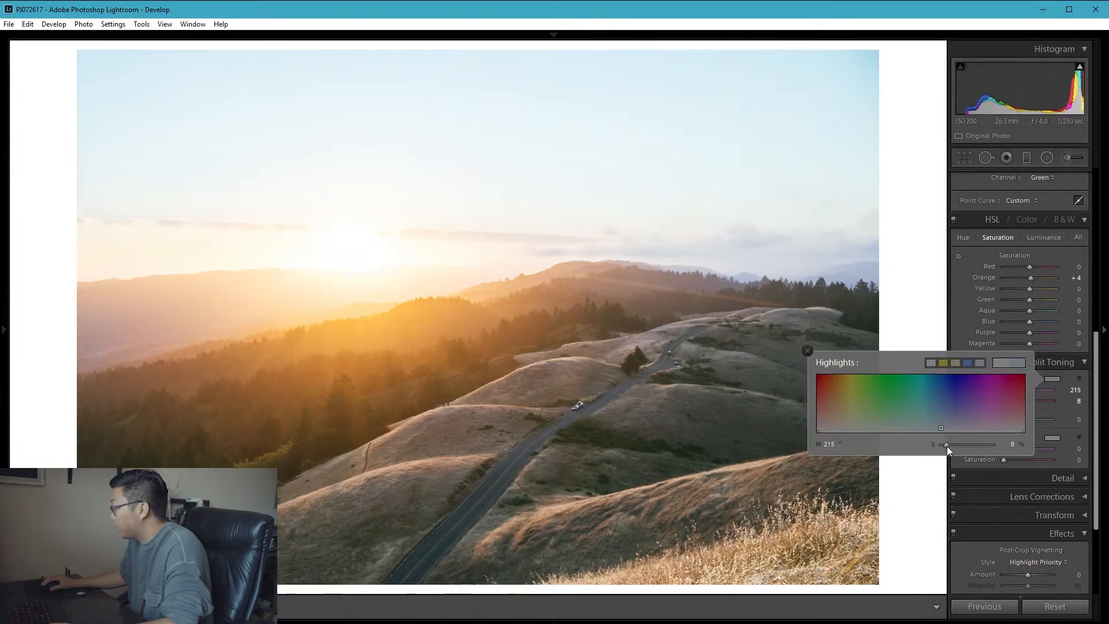
left_click_drag(947, 446, 950, 445)
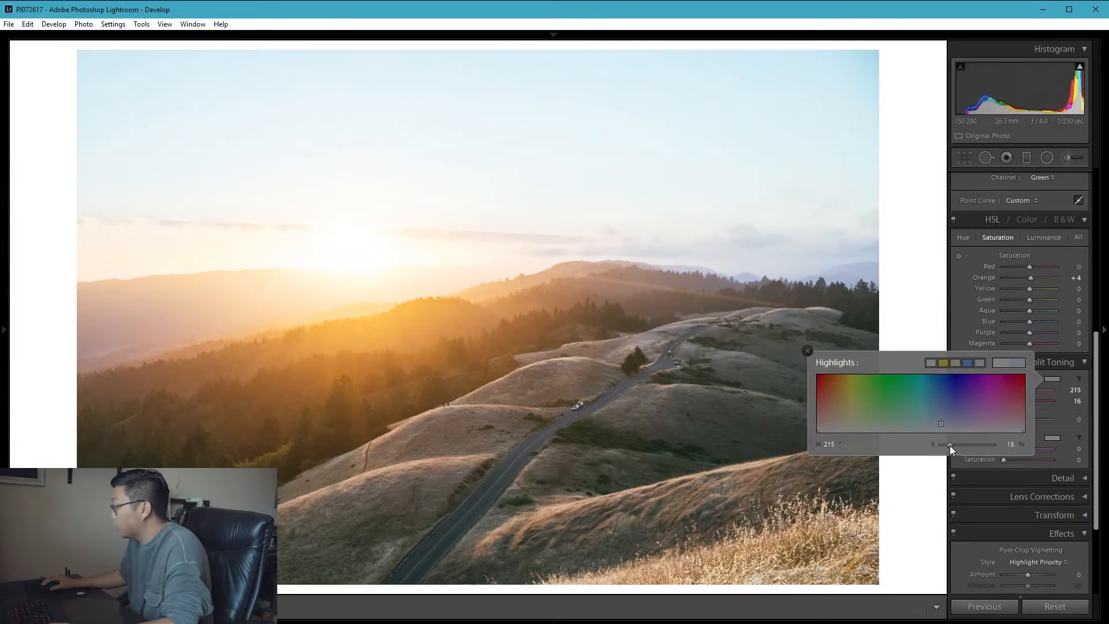
- Tint the split-toning shadows warm with hue 40 and saturation 12, and set the balance to −12
left_click(1051, 438)
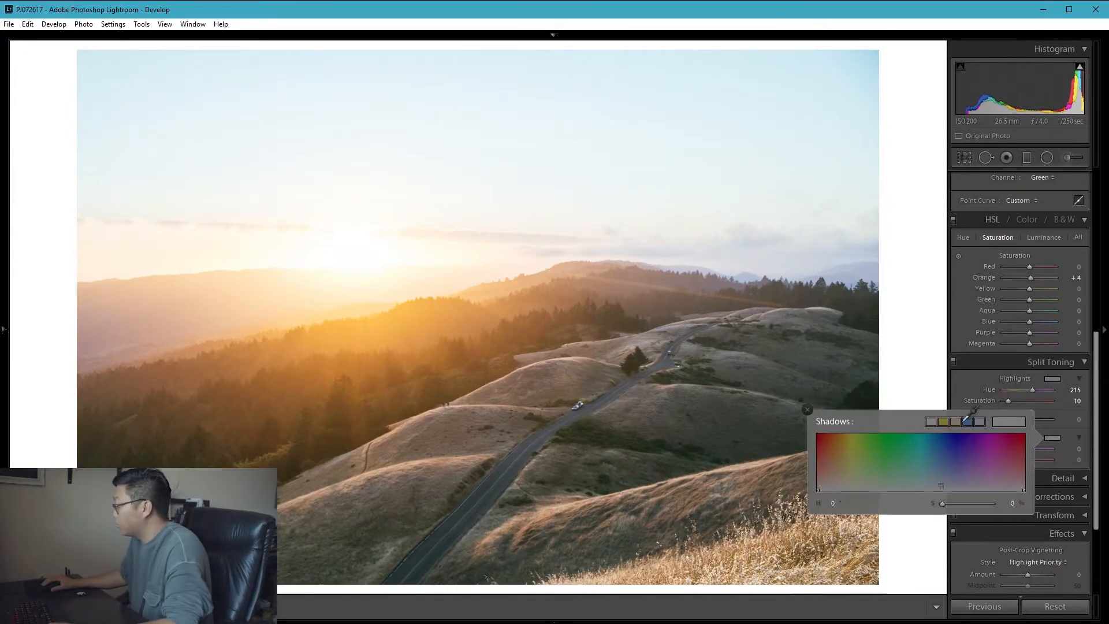
left_click(838, 478)
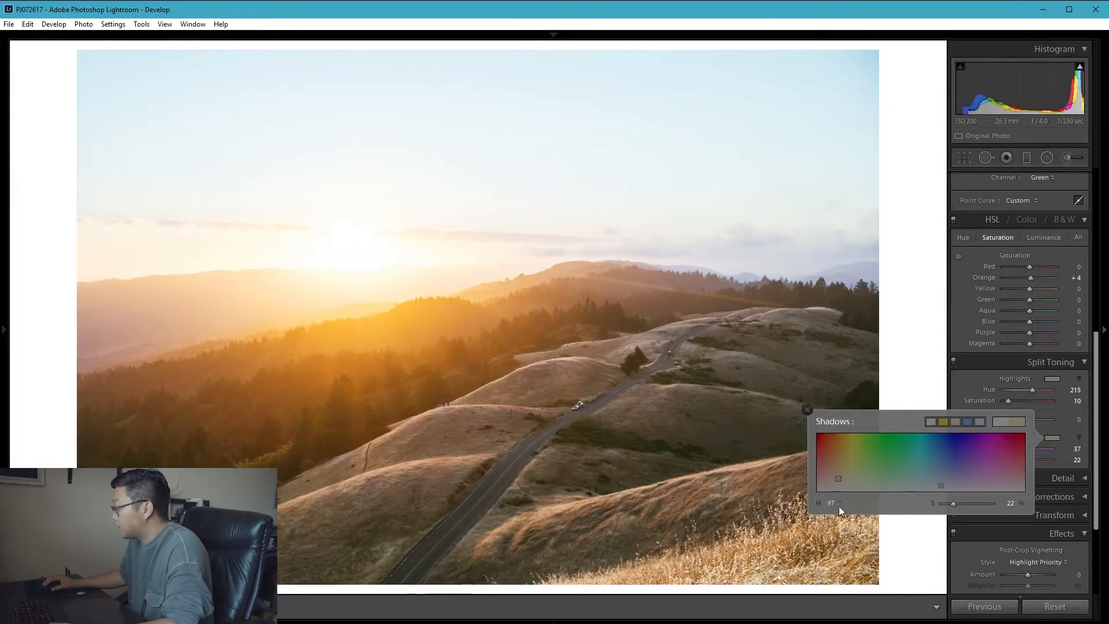
left_click(831, 507)
type("43")
key("Return")
left_click_drag(953, 503, 951, 503)
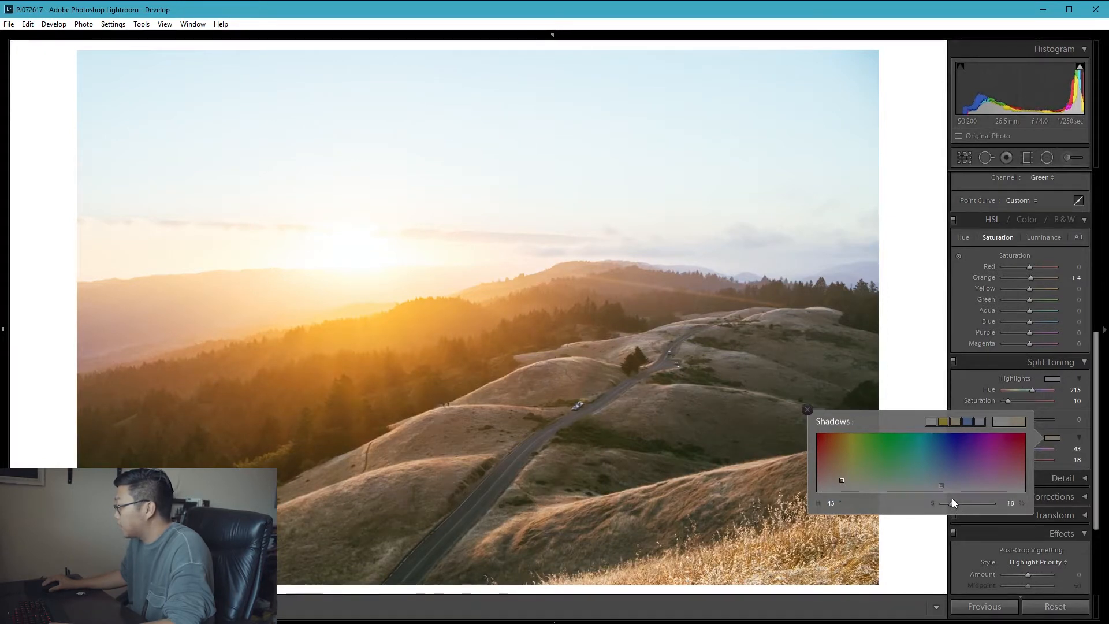
left_click_drag(950, 497, 952, 497)
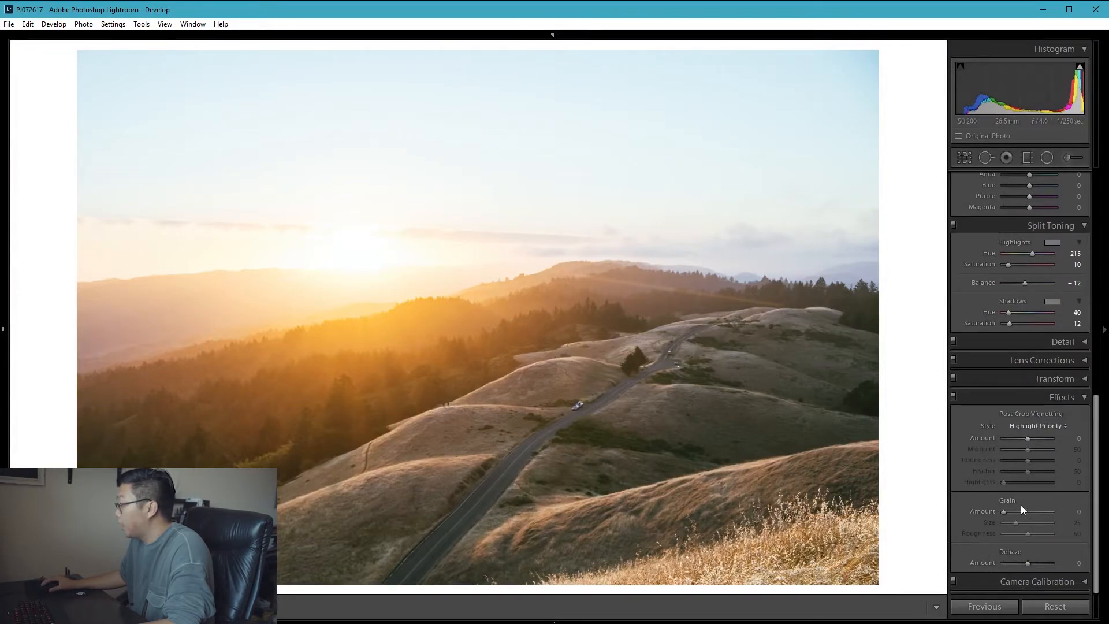
- Add film grain with Amount 20, Size 30 and Roughness 50
left_click(1069, 514)
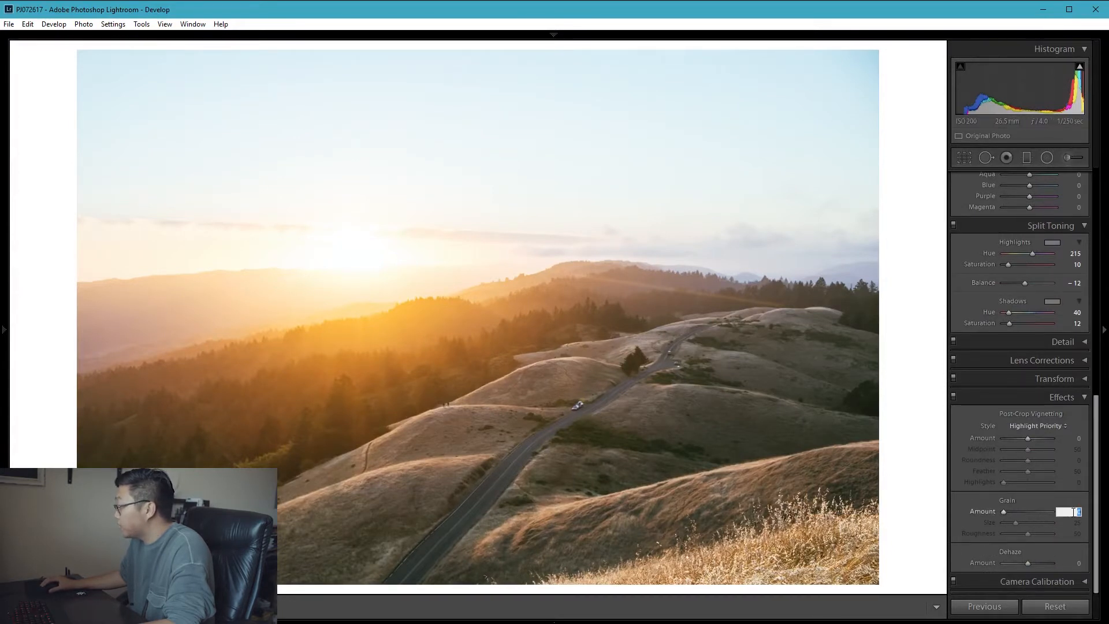
type("20")
key("Tab")
type("30")
key("Tab")
type("50")
key("Return")
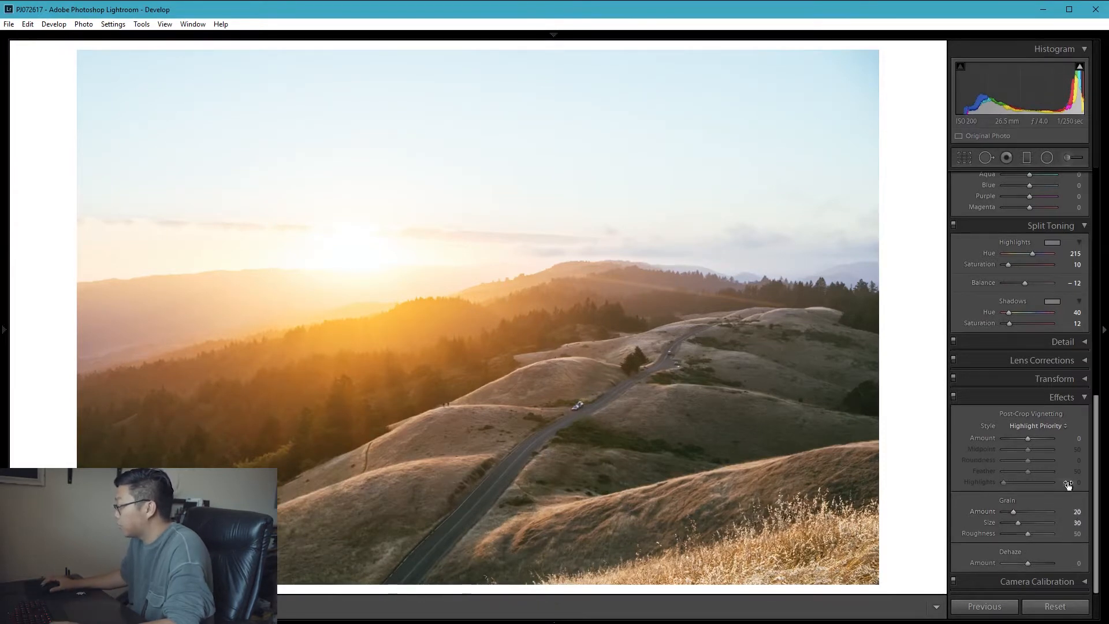
- Return to the Basic adjustments and zoom the photo out to judge the overall edit
left_click_drag(1096, 479, 1096, 443)
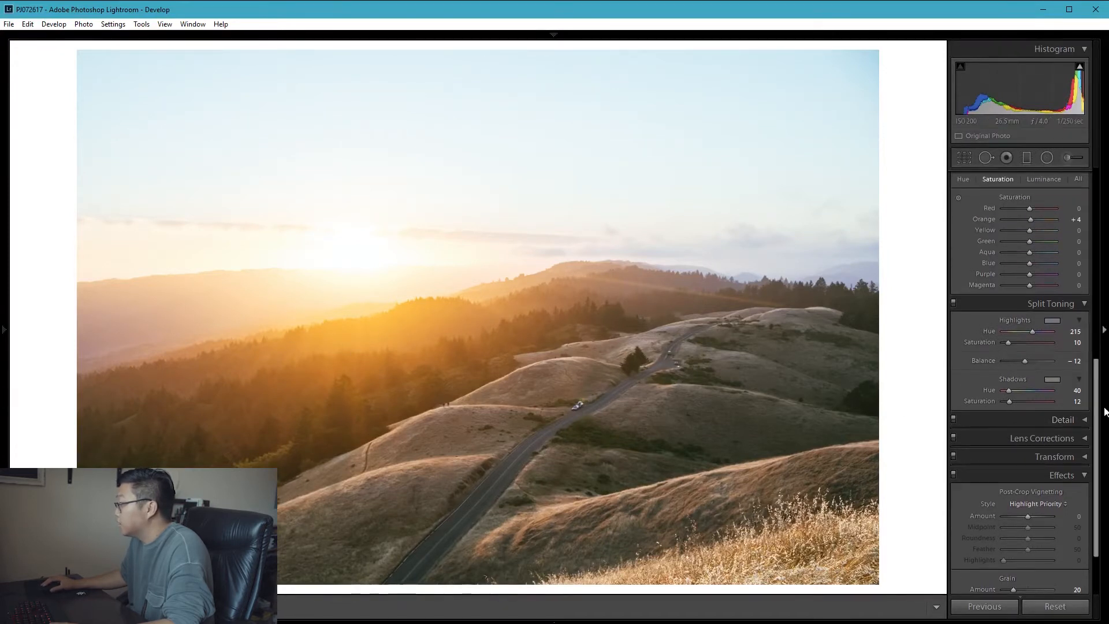
left_click_drag(1096, 411, 1096, 221)
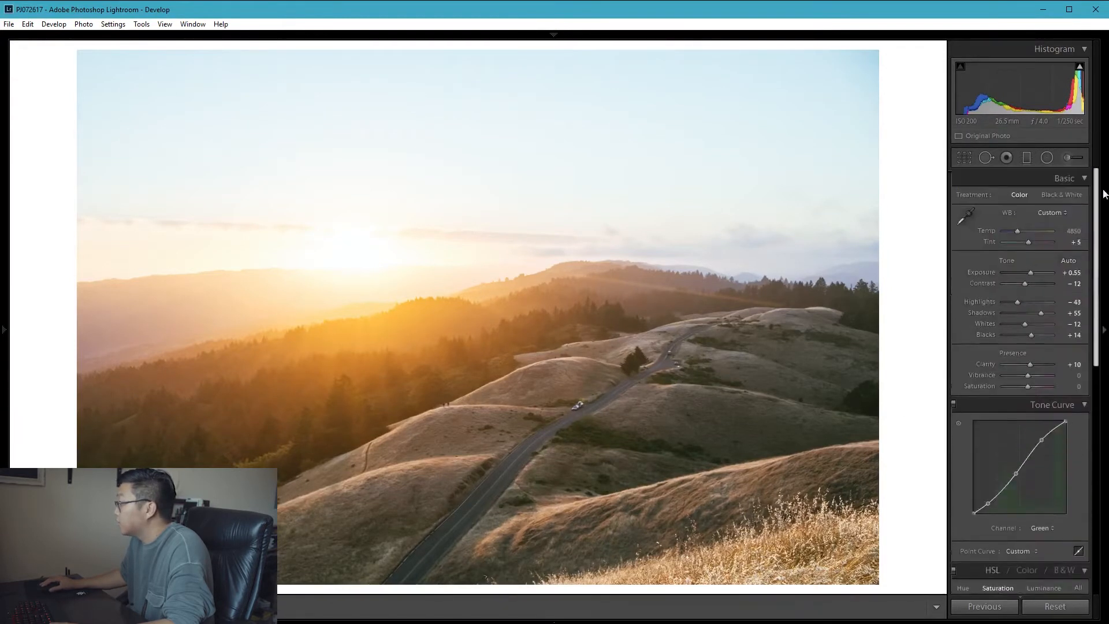
left_click(611, 281)
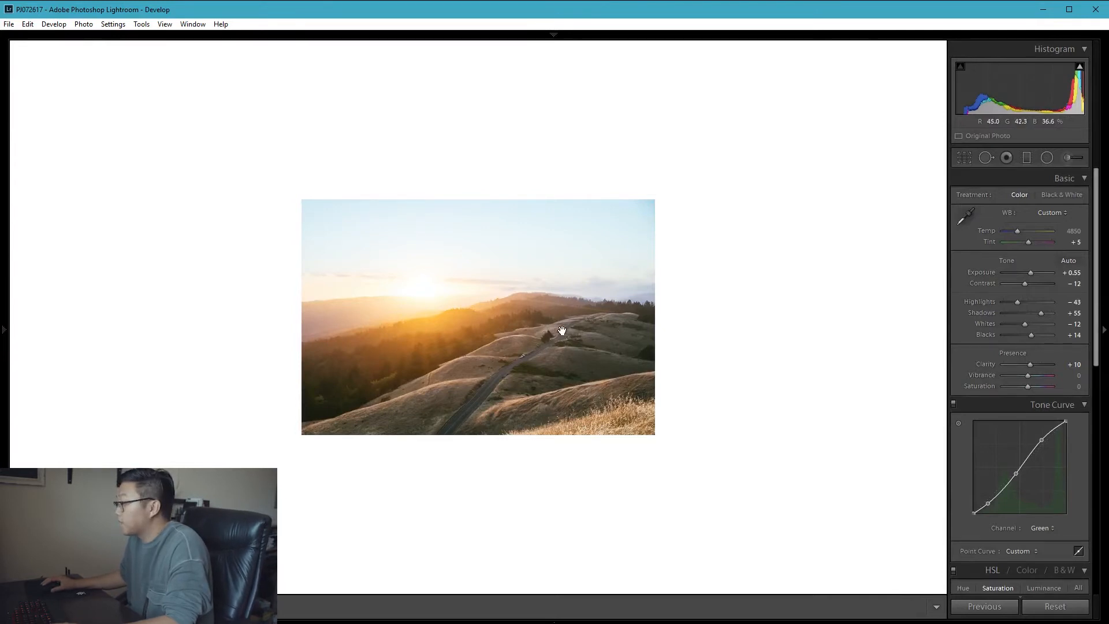
- Rotate the sunset photo repeatedly by quarter turns to judge its tonal and color balance from different orientations
left_click(498, 275)
left_click(522, 306)
left_click(530, 310)
left_click(532, 312)
key("ctrl+bracketright")
key("ctrl+bracketright")
key("ctrl+bracketright")
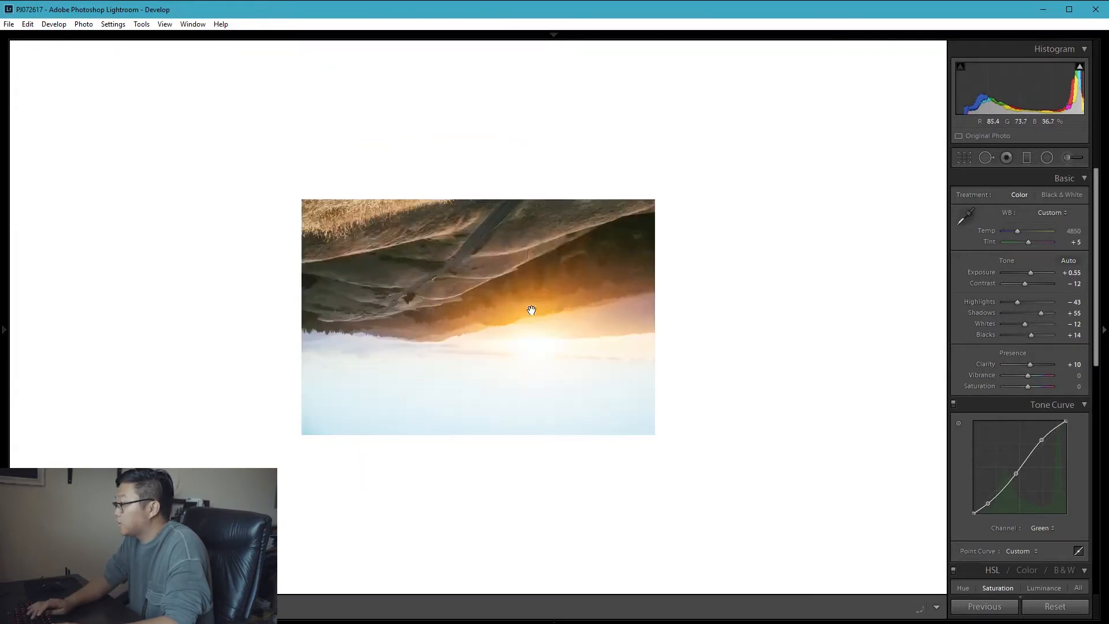
key("ctrl+bracketright")
key("ctrl+bracketright")
key("ctrl+bracketright")
key("ctrl+bracketright")
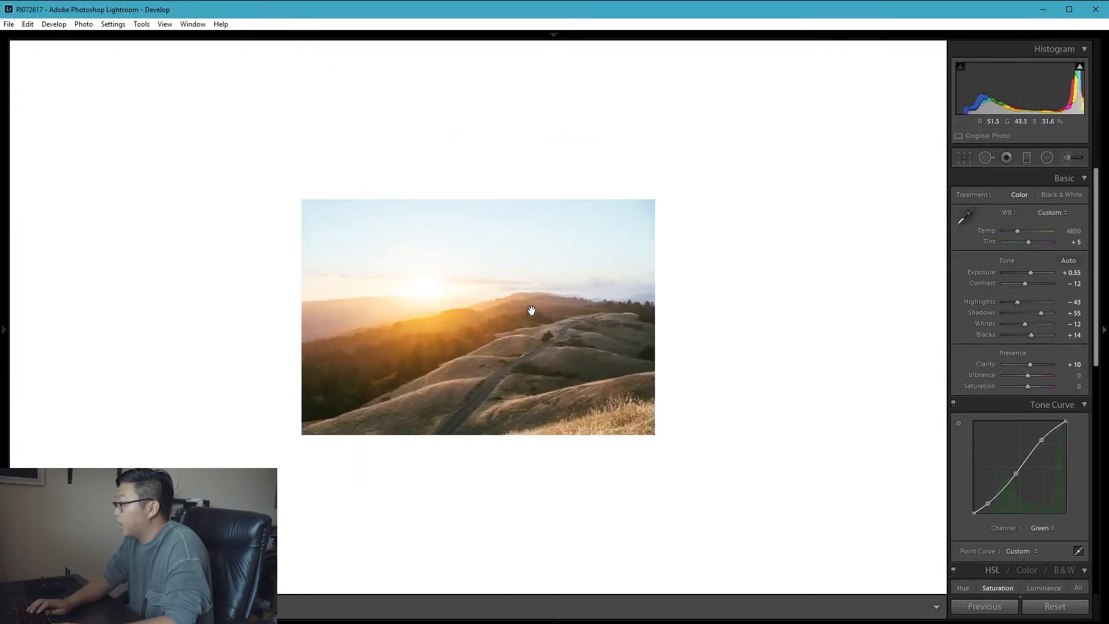
key("ctrl+bracketright")
key("ctrl+bracketright")
key("ctrl+bracketright")
key("ctrl+bracketright")
key("ctrl+bracketright")
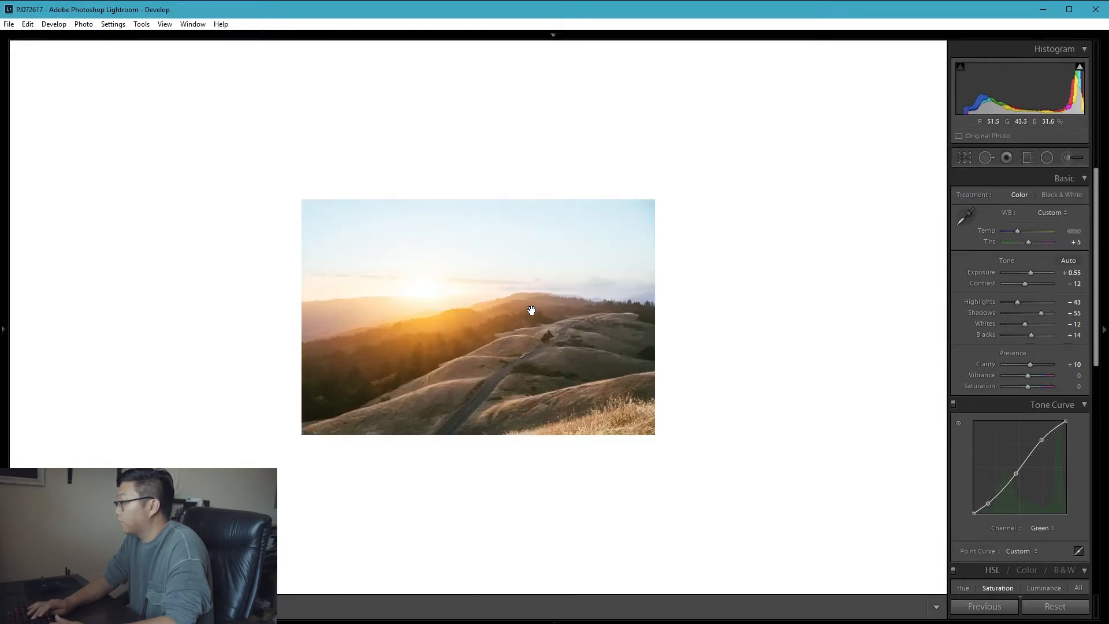
key("ctrl+bracketleft")
key("ctrl+bracketleft")
key("ctrl+bracketleft")
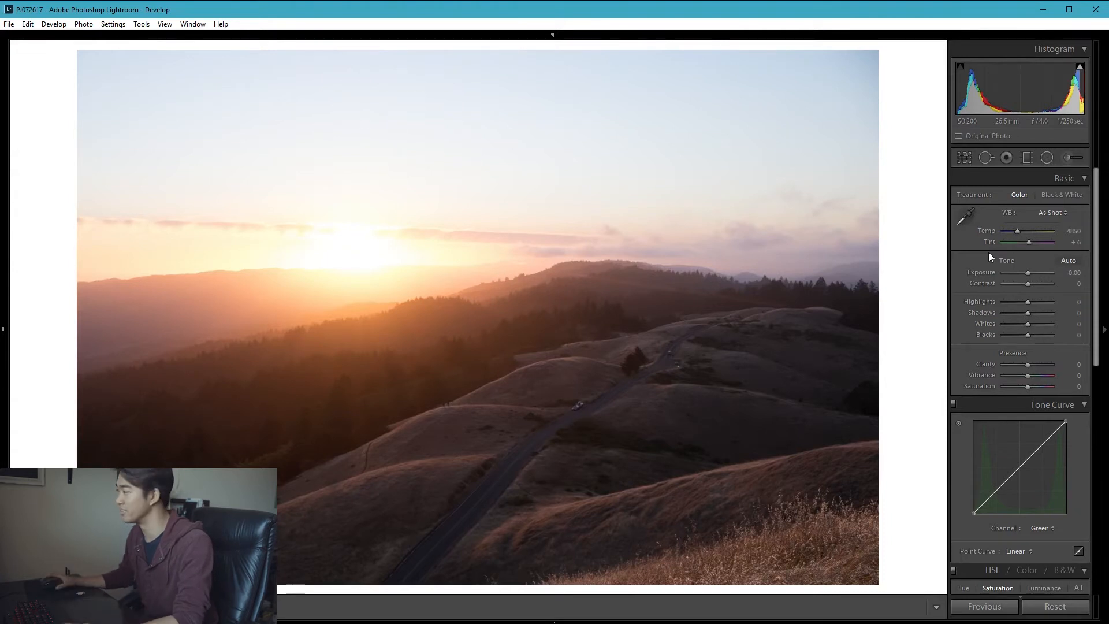
- Set Temp to 4500, Contrast to +24, Highlights to −40, Shadows to +71, Whites to −100, Blacks to −7 and Clarity to +10
left_click_drag(1017, 228, 1012, 230)
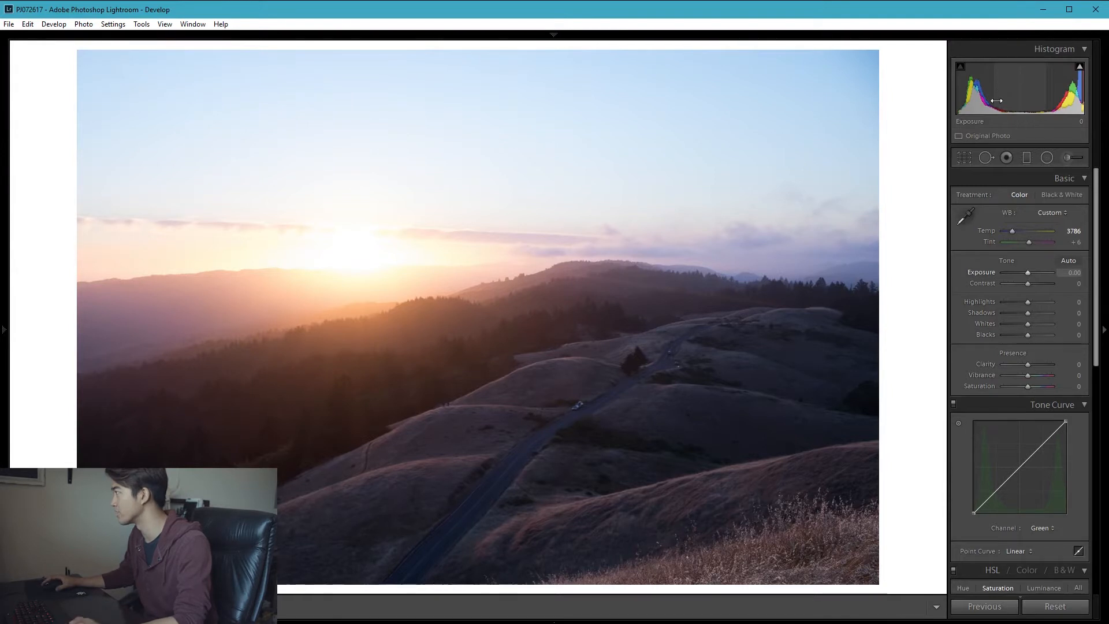
left_click_drag(980, 106, 1016, 96)
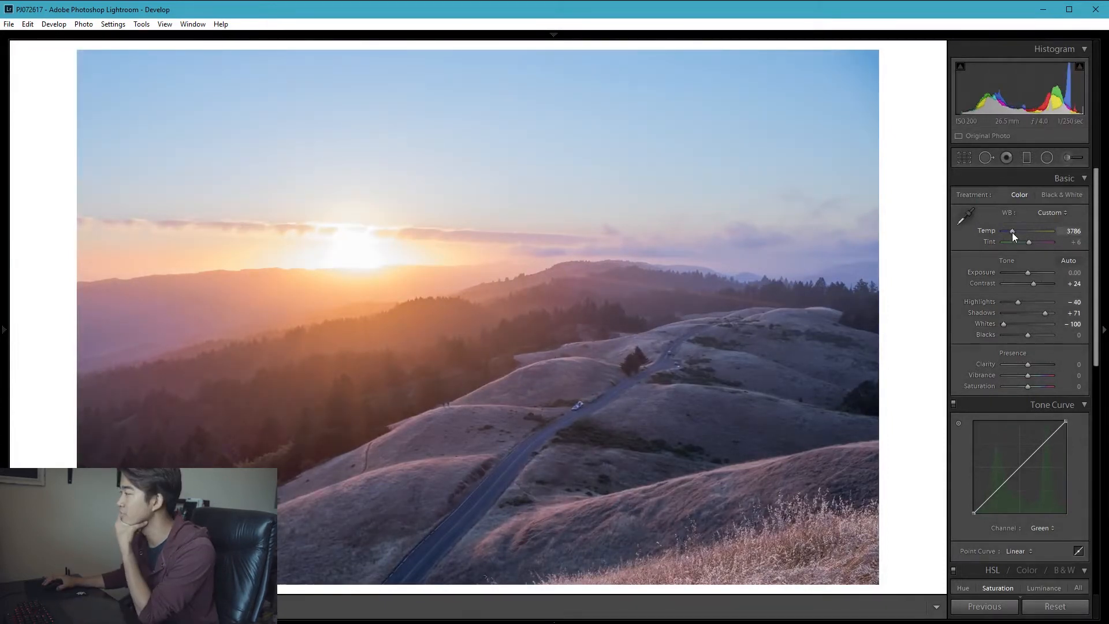
left_click_drag(1013, 232, 1016, 231)
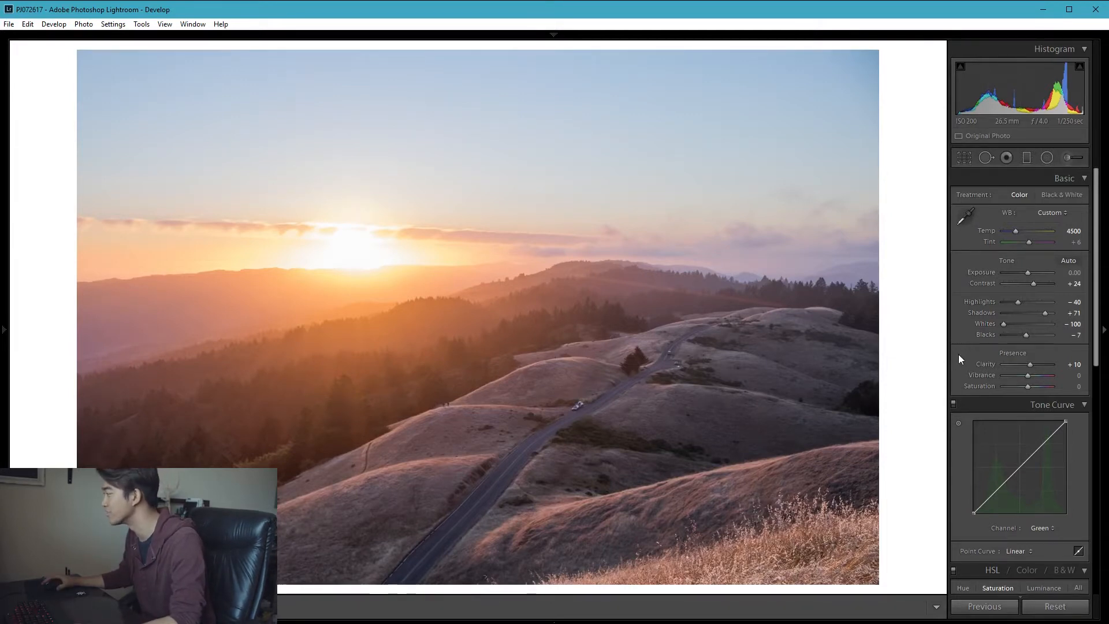
- Lift the blacks and lower the whites and midtones on the RGB curve, and set saturation to Orange +20, Yellow −53 and Blue +73
scroll(959, 352, "down", 2)
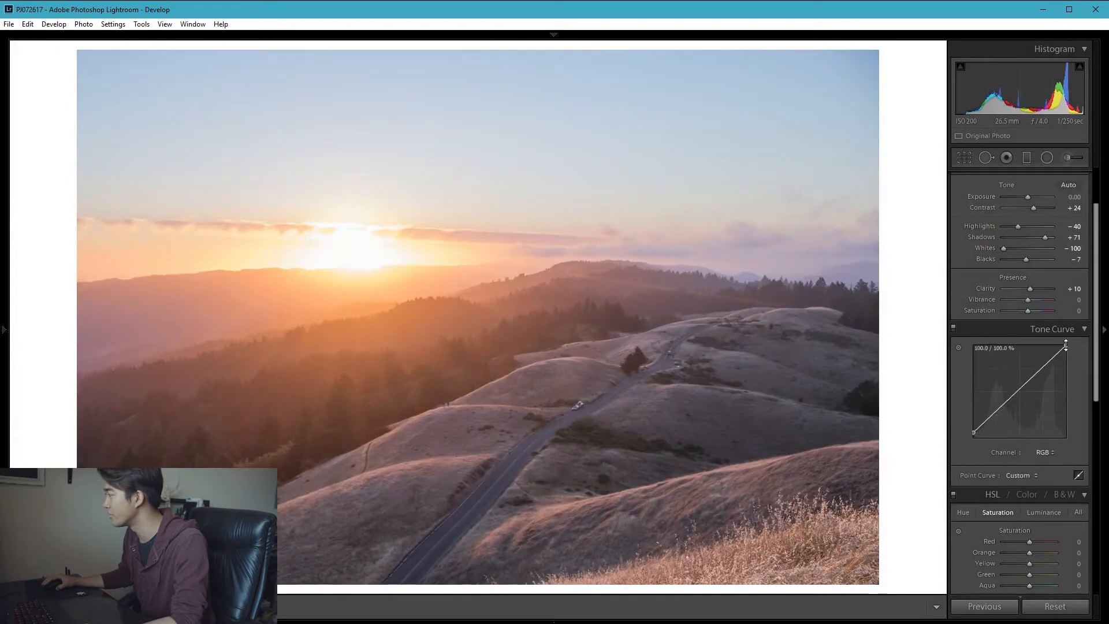
left_click_drag(1066, 345, 1077, 350)
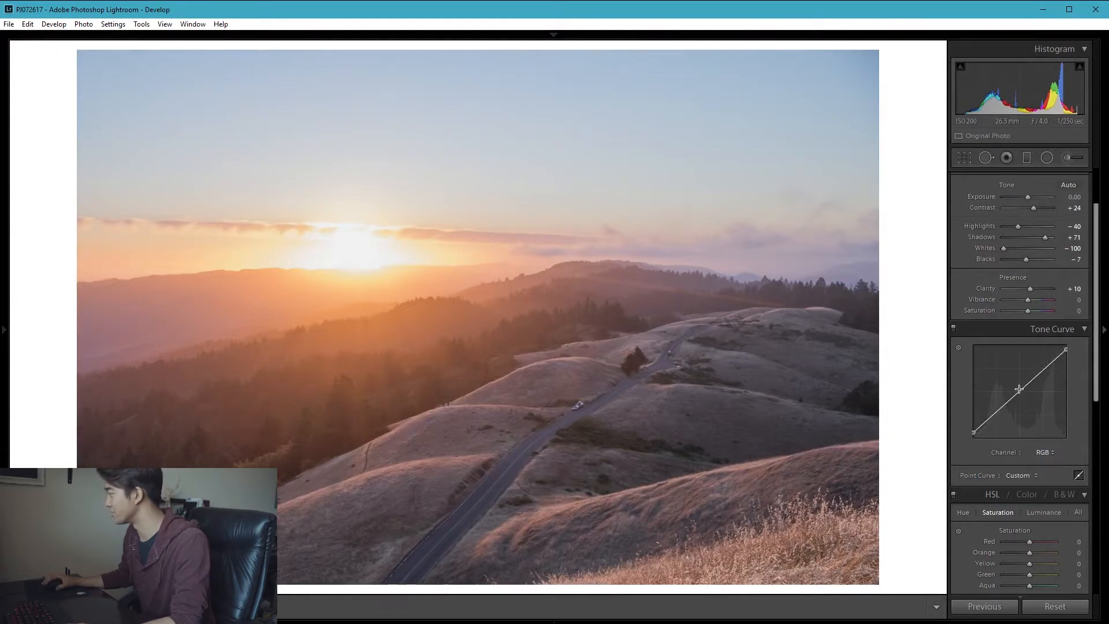
left_click_drag(1020, 390, 1018, 396)
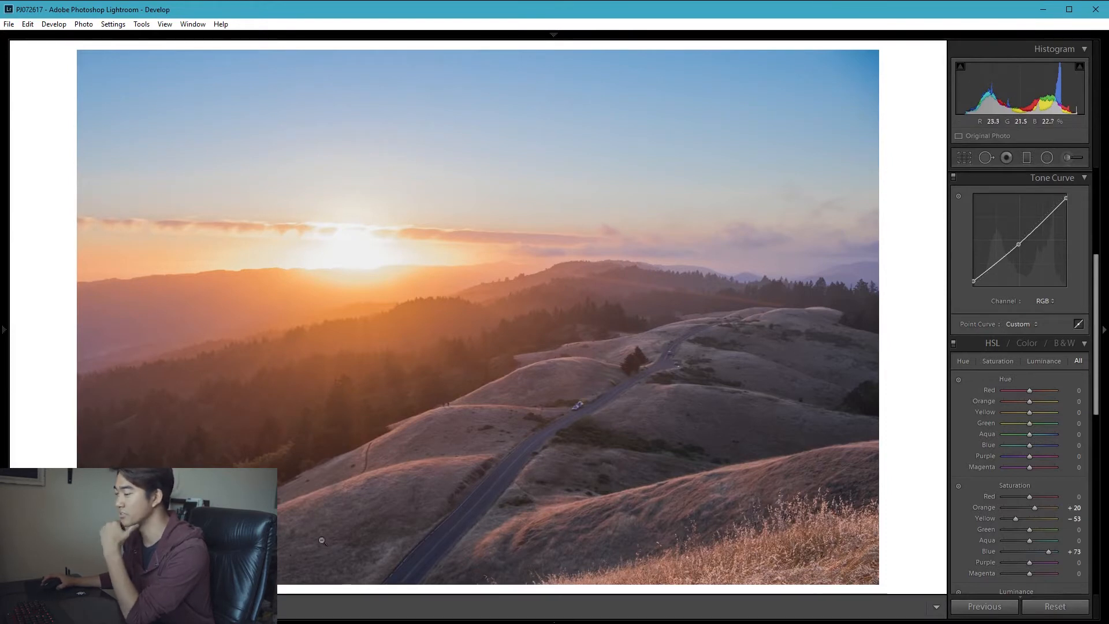
- Add a diagonal graduated filter over the foreground hills with Temp 21, Exposure 0.48 and raised Clarity
left_click(1025, 158)
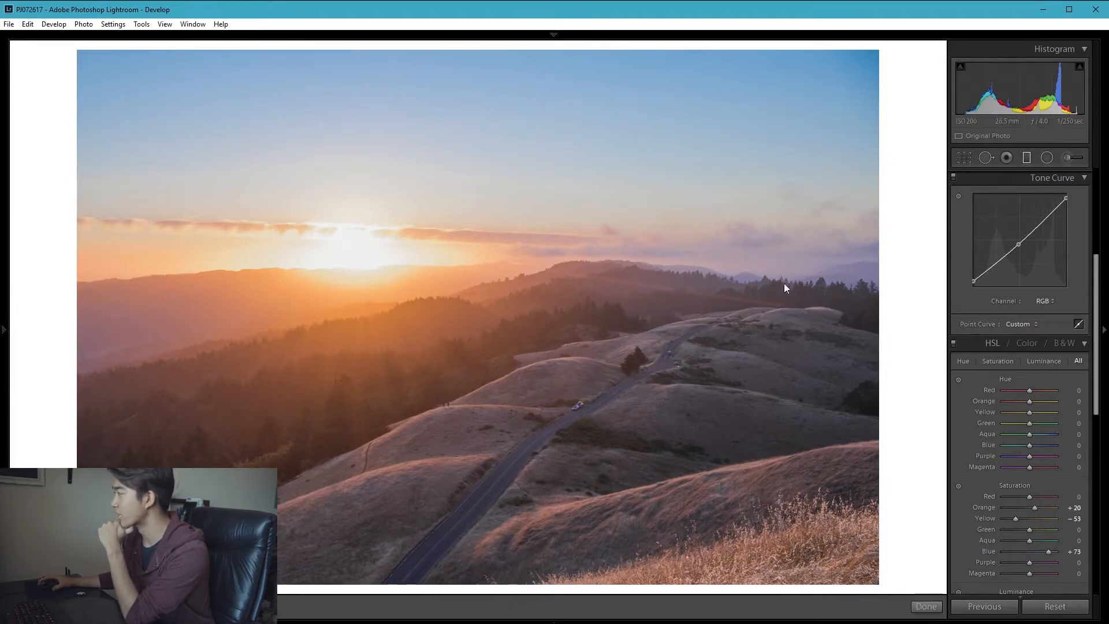
left_click_drag(519, 397, 351, 483)
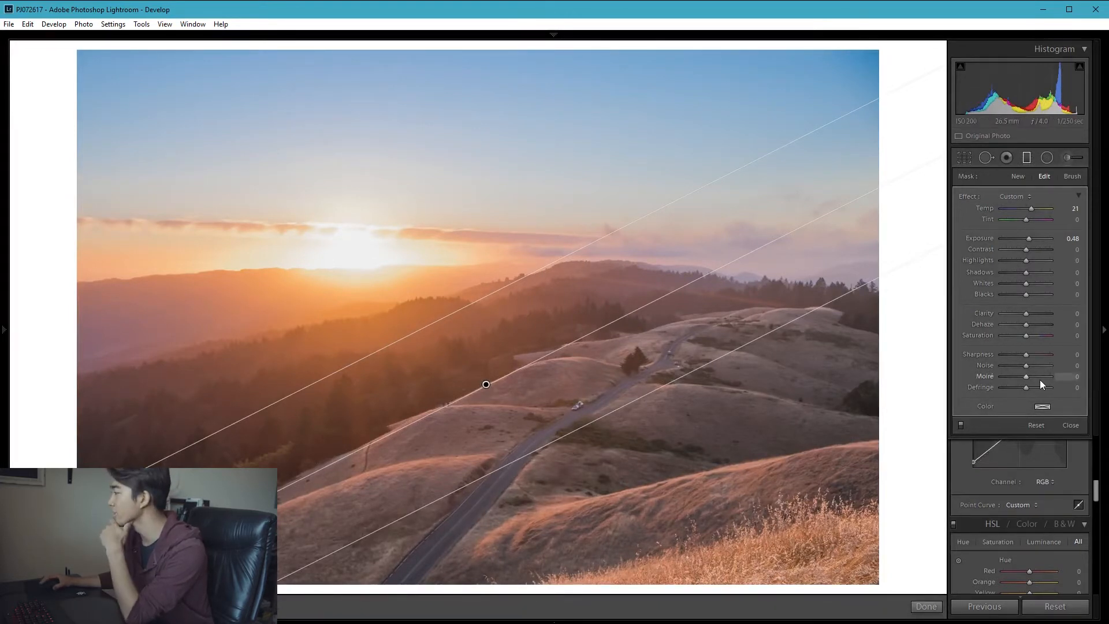
left_click_drag(1025, 314, 1031, 314)
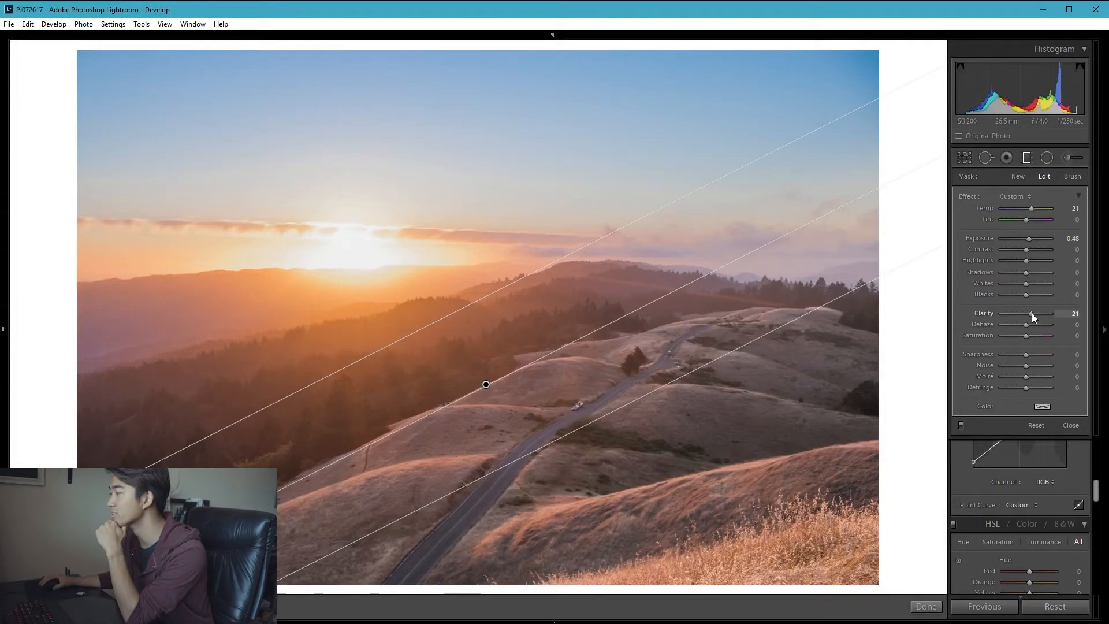
left_click_drag(1030, 313, 1035, 313)
key("m")
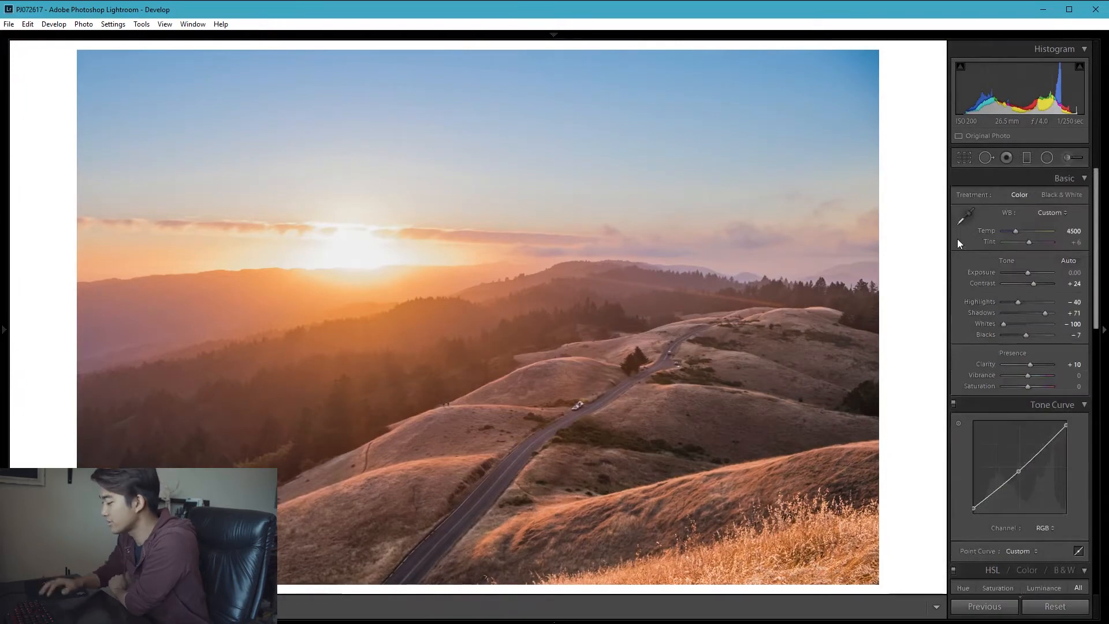
- Compare the edited sunset photo with its unedited version several times
key("backslash")
key("backslash")
key("backslash")
key("backslash")
key("backslash")
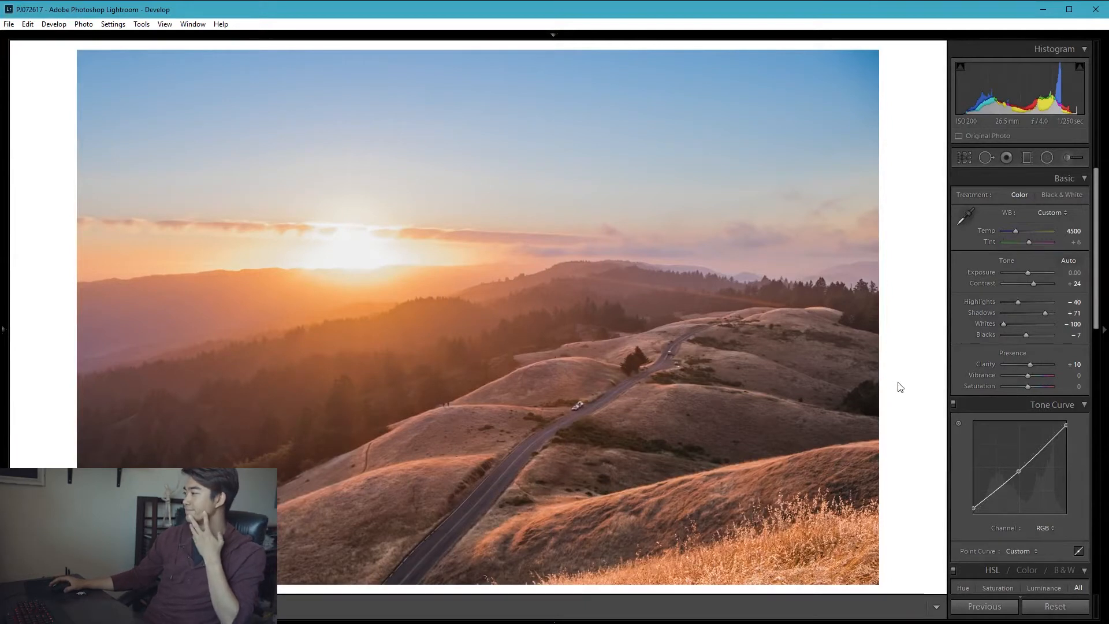
- Add a Color Priority post-crop vignette with Amount −29, Midpoint 65, Roundness −52 and Feather 70
scroll(1011, 447, "down", 10)
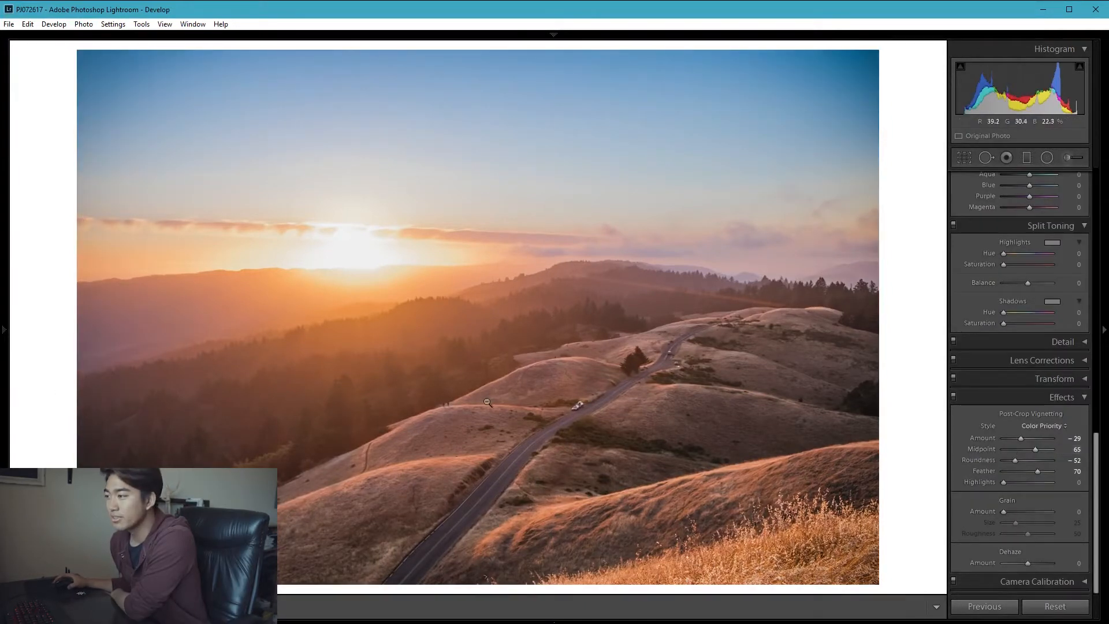
- Shift the HSL hues to Blue +27, Purple +13 and Magenta −24
scroll(1016, 289, "up", 5)
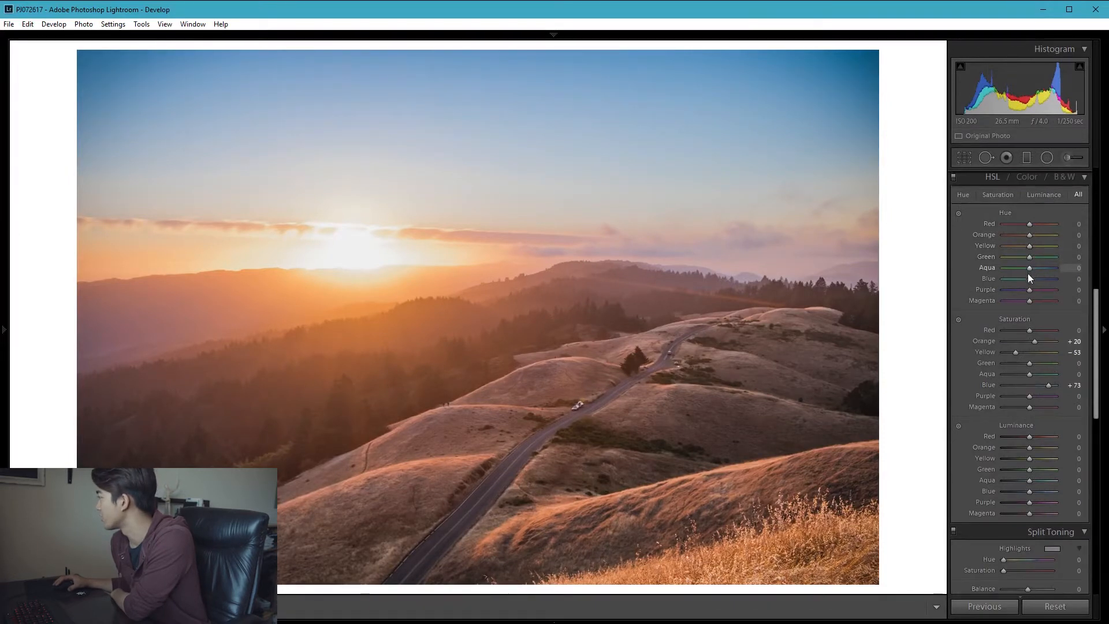
left_click_drag(1029, 278, 1038, 269)
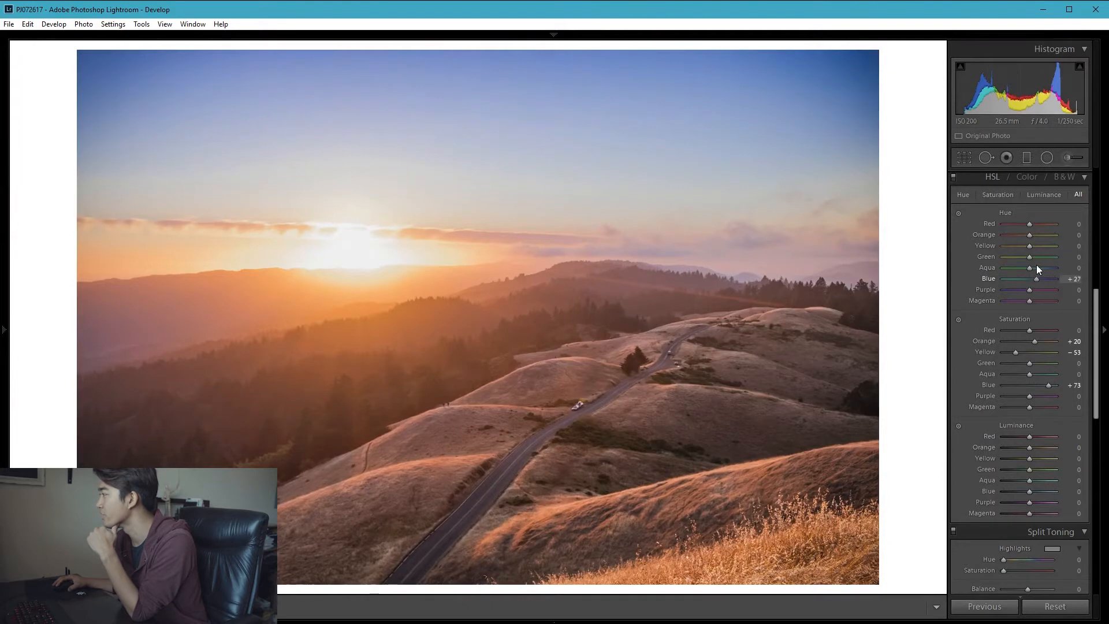
left_click_drag(1037, 264, 1037, 263)
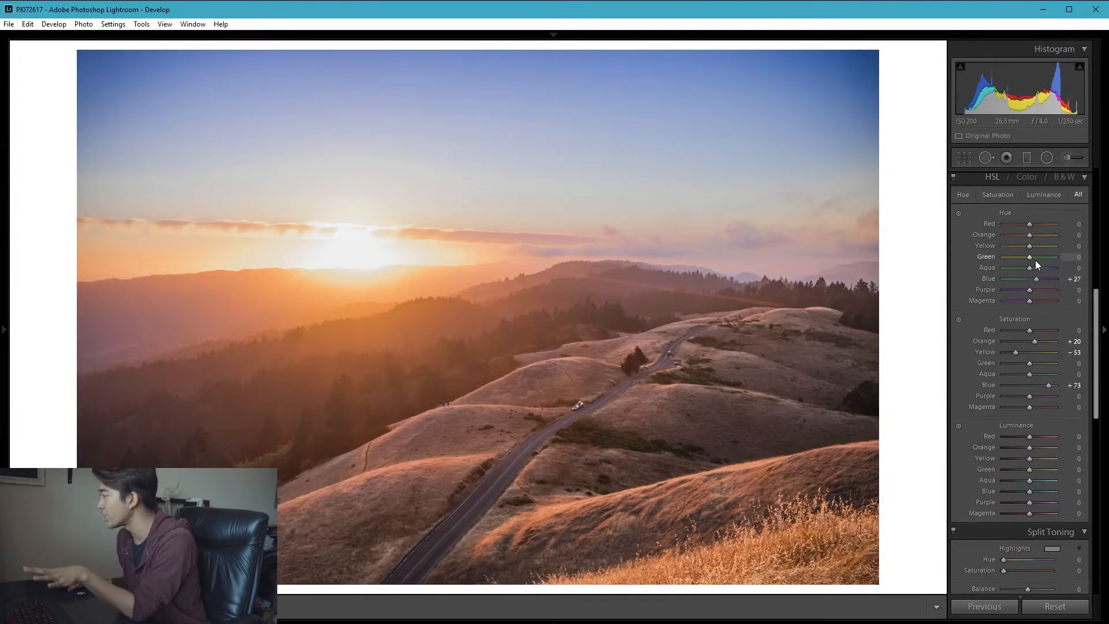
left_click_drag(1029, 290, 1035, 290)
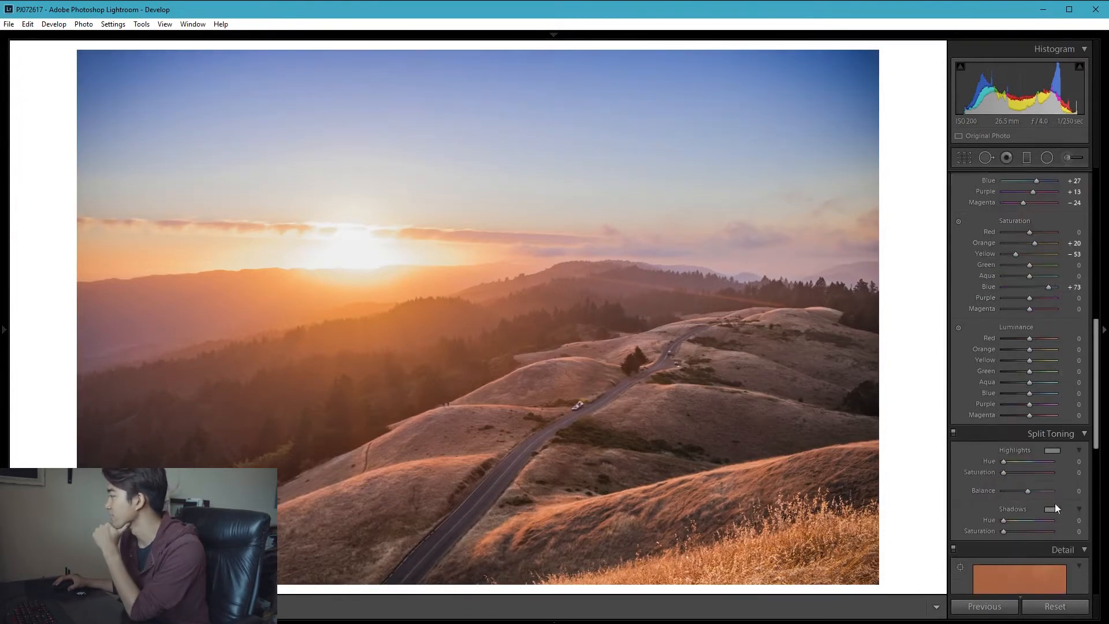
- Tint the split-toning shadows a muted blue, and set Temp to 4619 and Exposure to +0.24
left_click(1054, 509)
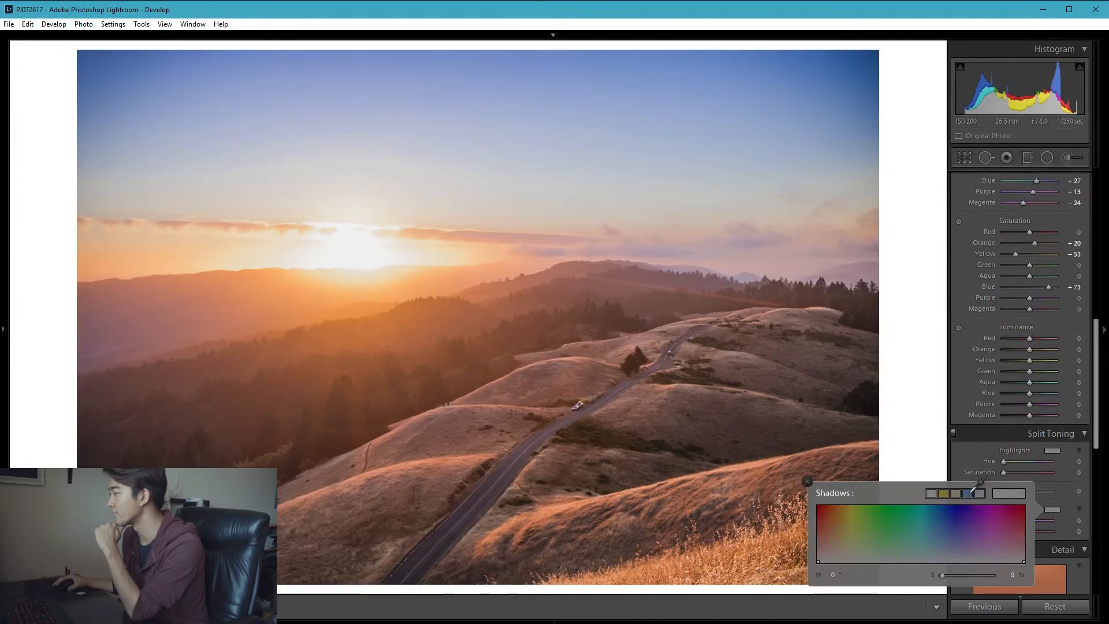
left_click(969, 492)
left_click_drag(942, 539, 943, 551)
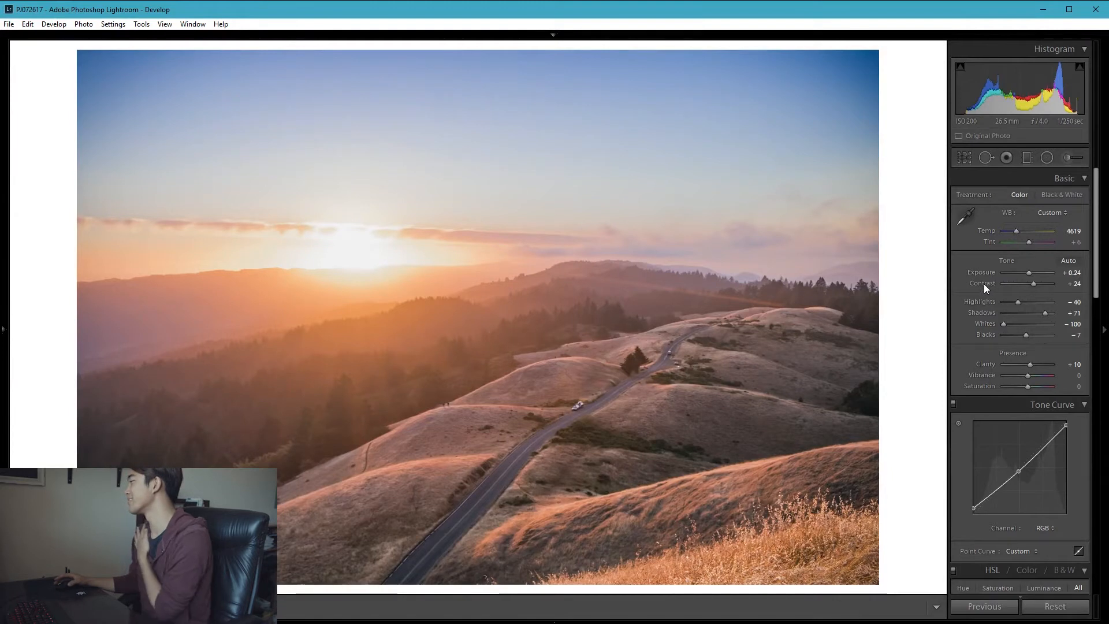
- Add a highlight point and a shadow point to the RGB tone curve of the sunset photo
left_click(1046, 445)
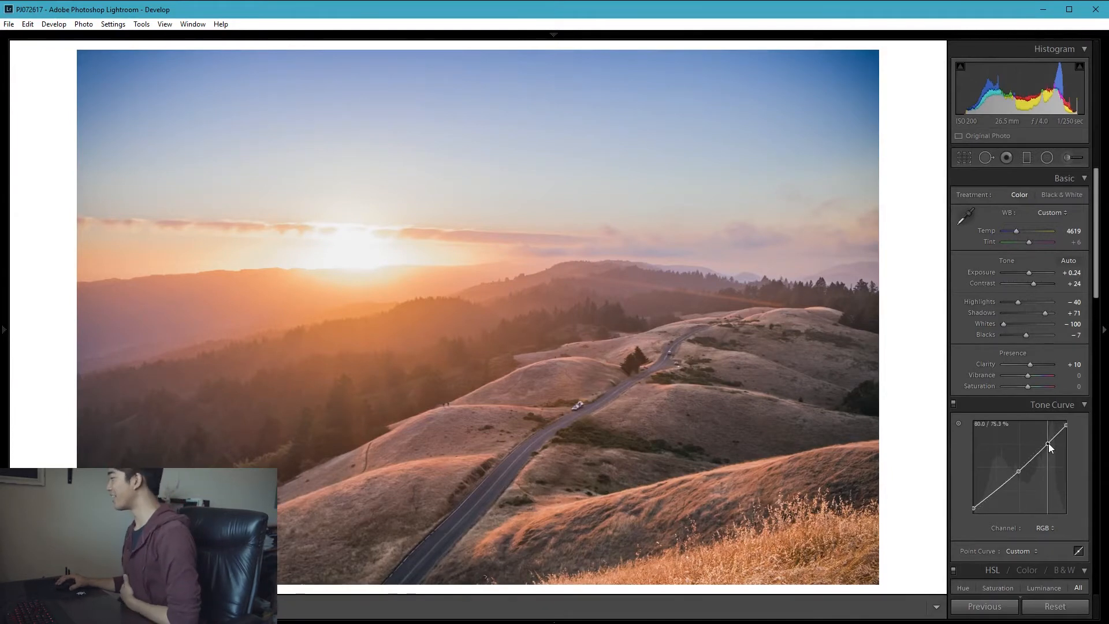
left_click(992, 493)
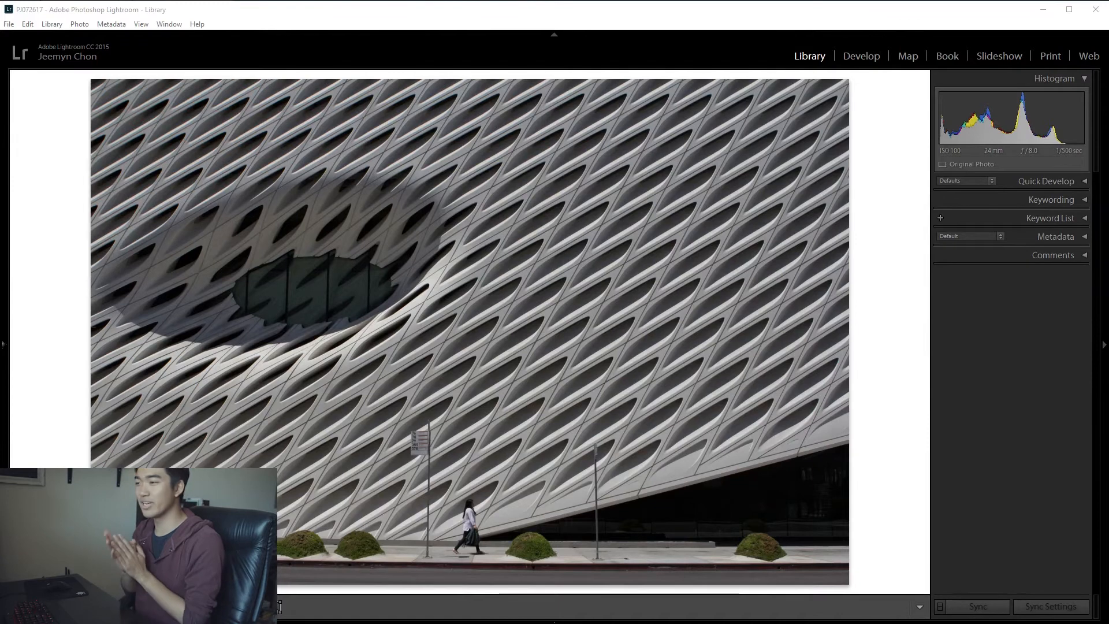
- Open the building facade photo for developing and set Temp to 4619, Exposure to +0.04, Highlights to −30 and Shadows to +34
key("d")
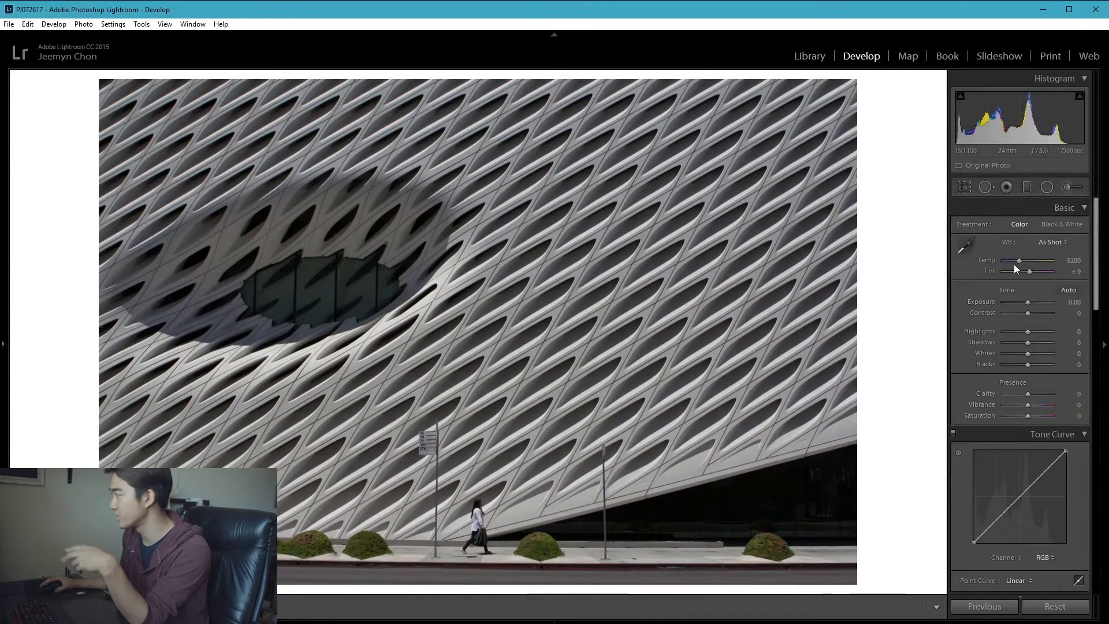
left_click_drag(1019, 259, 1017, 259)
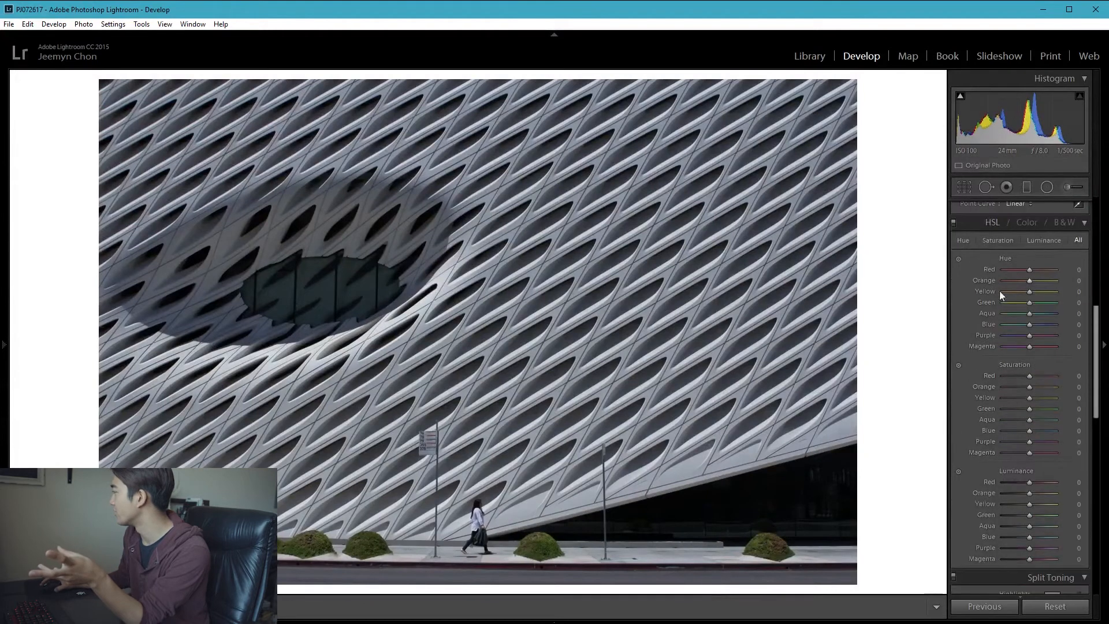
mouse_move(1027, 341)
left_mouse_down()
mouse_move(1051, 343)
mouse_move(1019, 331)
left_mouse_up()
left_click_drag(1006, 140, 1007, 141)
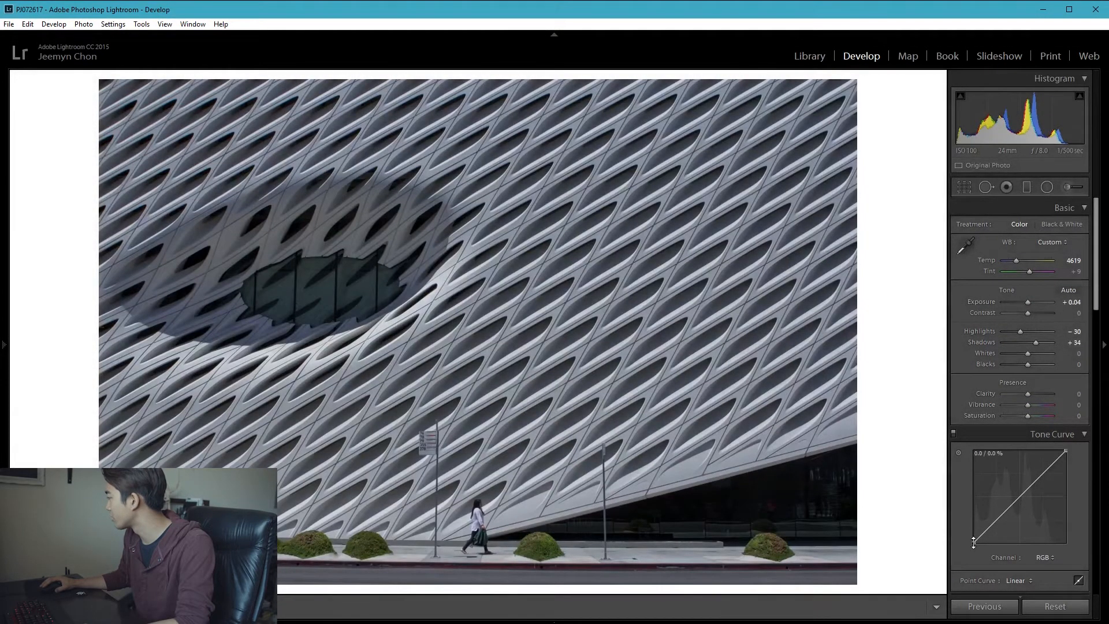
- Lift the black point and lower the white point of the facade photo's RGB tone curve
left_click_drag(973, 542, 972, 540)
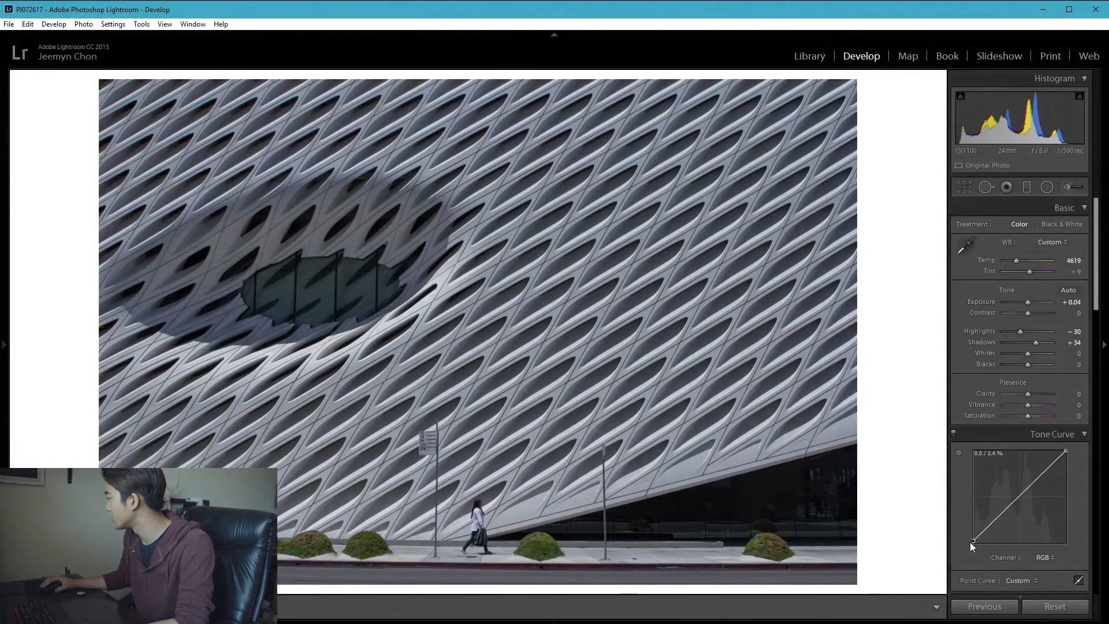
left_click_drag(1066, 450, 1075, 451)
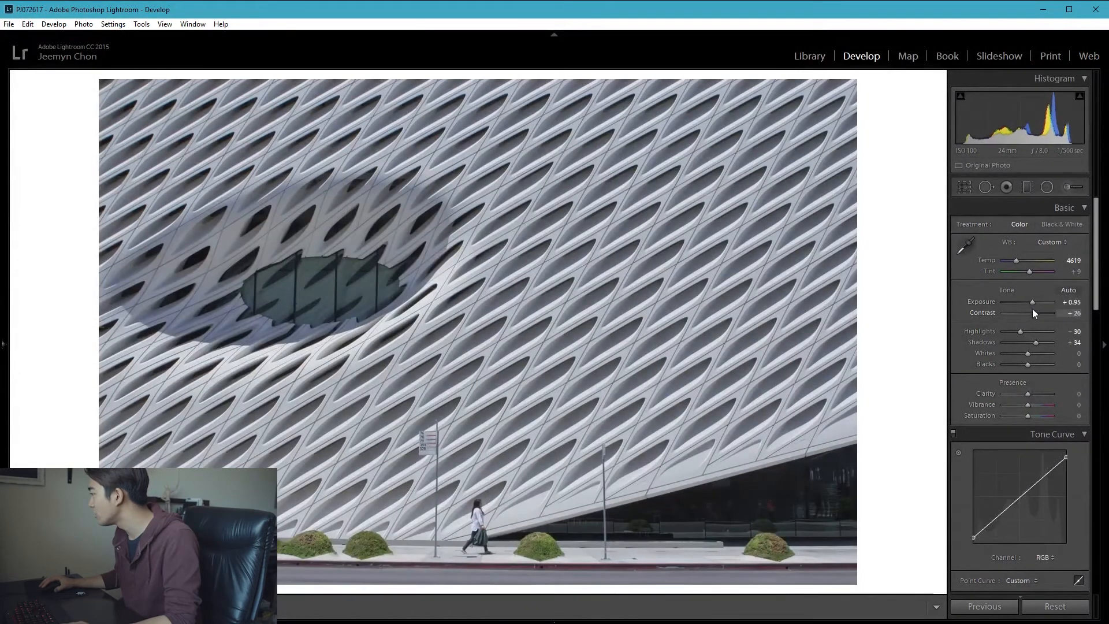
- Set Exposure to +0.95, Contrast to +60, Whites to +19, Blacks to −36 and Clarity to +17, and shape the RGB curve into an S
left_click_drag(1033, 310, 1038, 305)
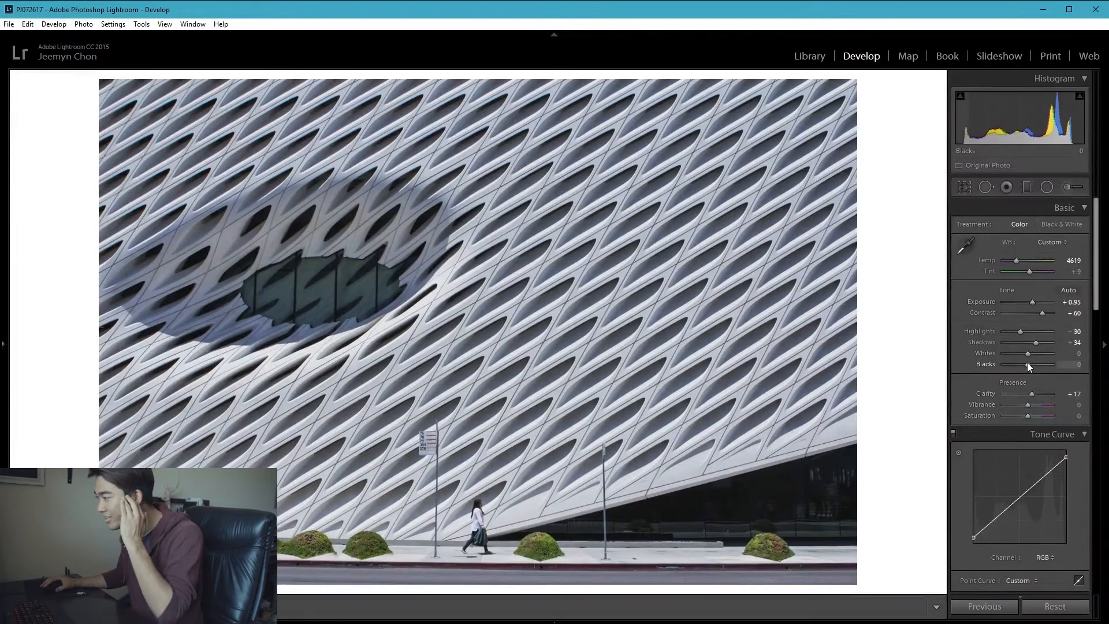
mouse_move(1027, 364)
left_mouse_down()
mouse_move(1013, 360)
mouse_move(1032, 347)
left_mouse_up()
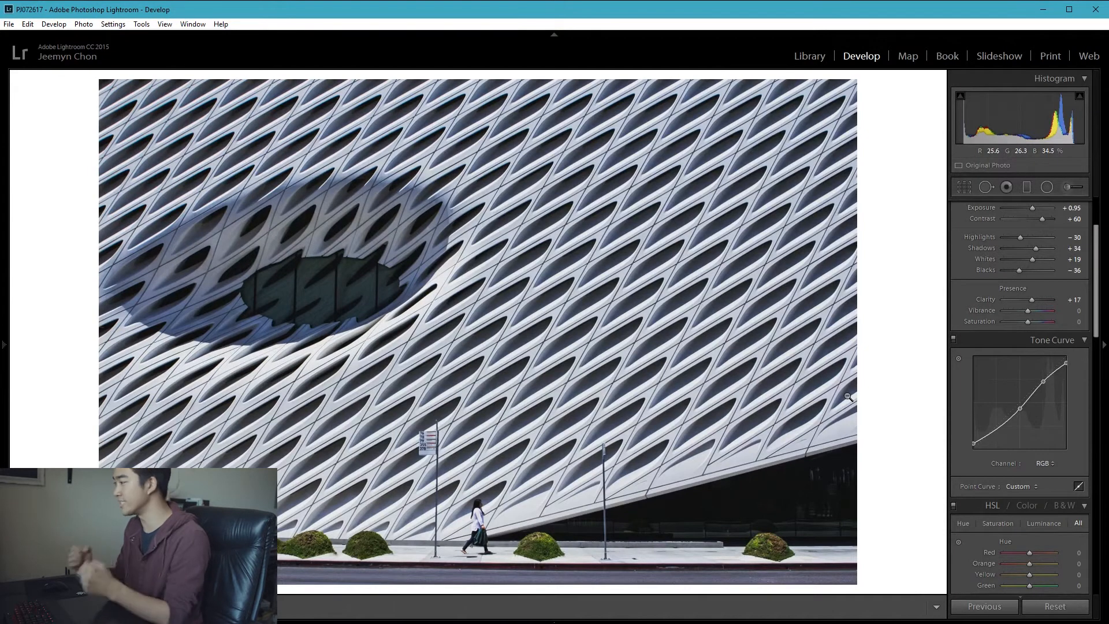
- Desaturate the bushes along the sidewalk with the targeted saturation adjustment, down to Yellow −60 and Green −100
scroll(951, 400, "down", 3)
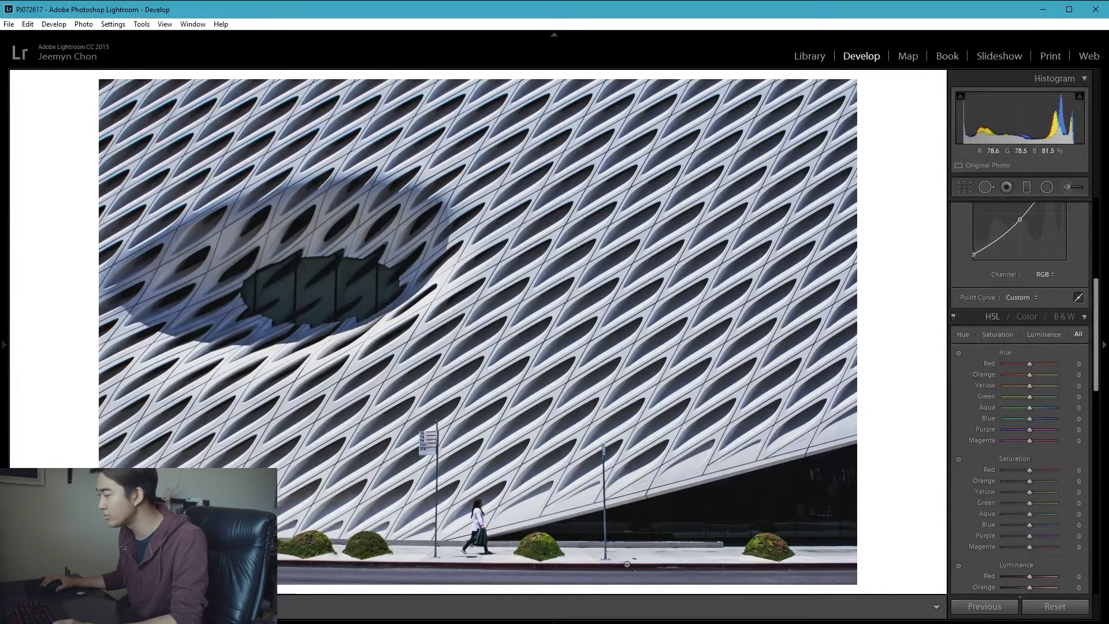
scroll(1043, 425, "down", 2)
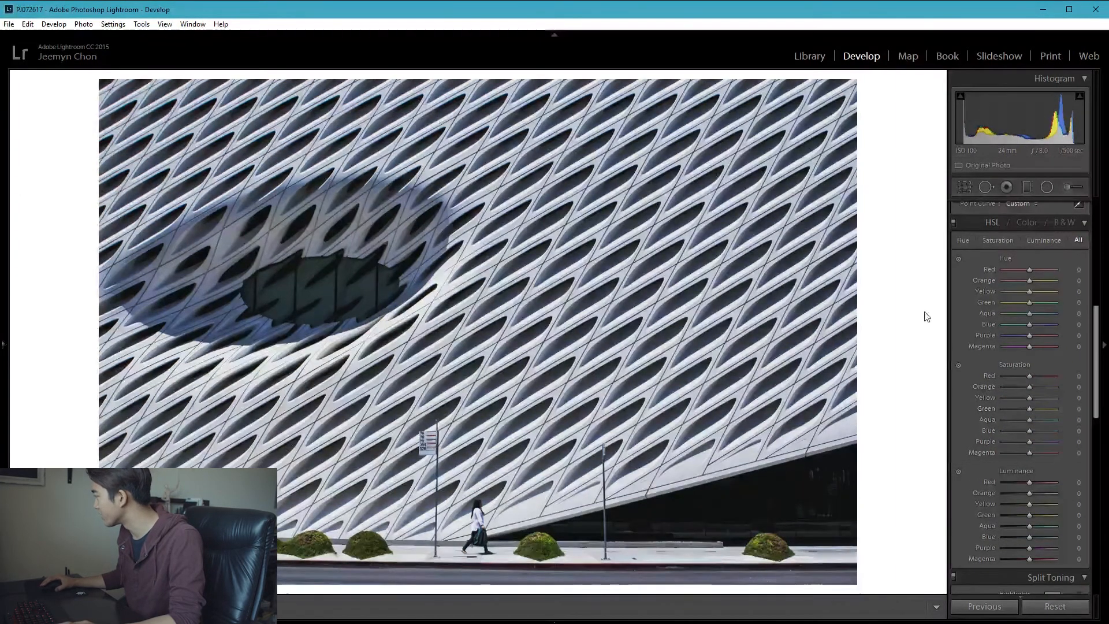
left_click(959, 365)
left_click_drag(768, 546, 768, 579)
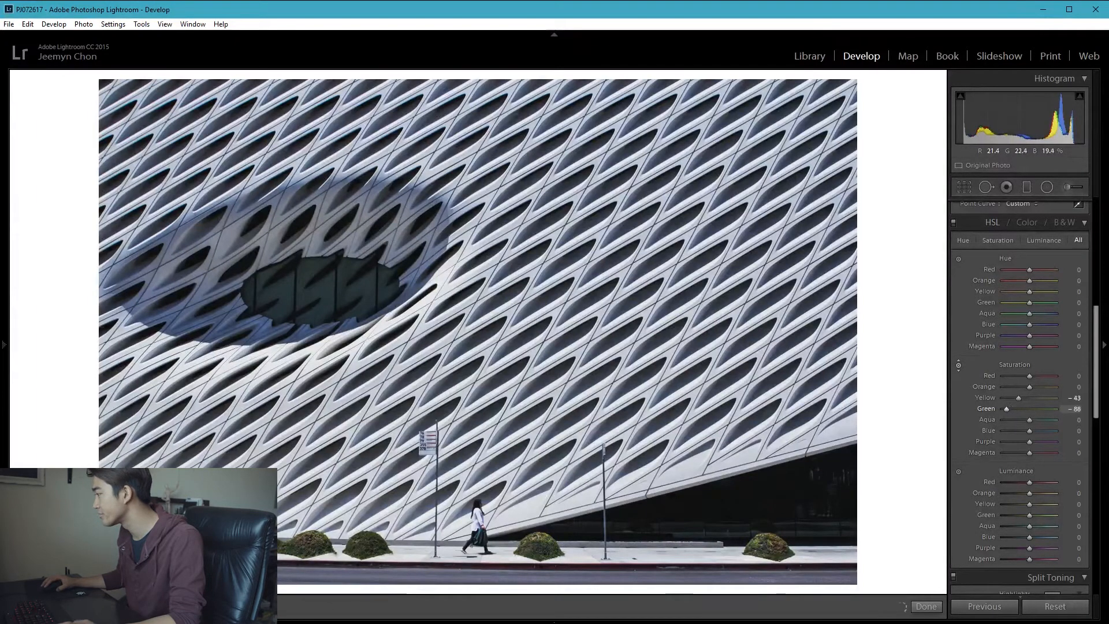
- Straighten the facade photo along the street curb line at an angle of −0.82 and close the crop
key("r")
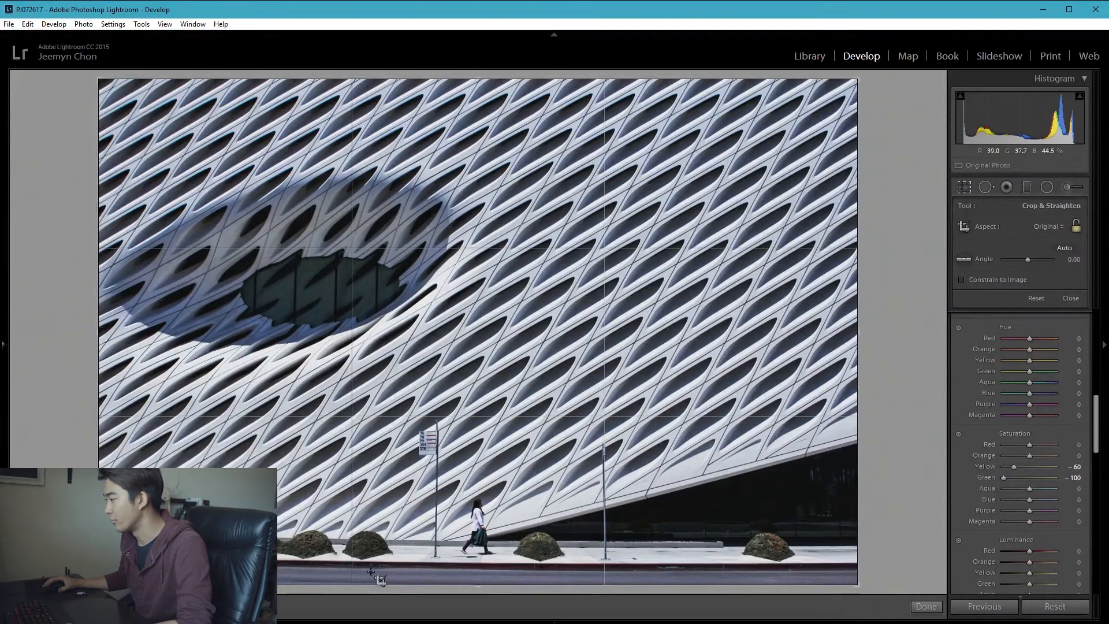
left_click_drag(379, 562, 615, 563)
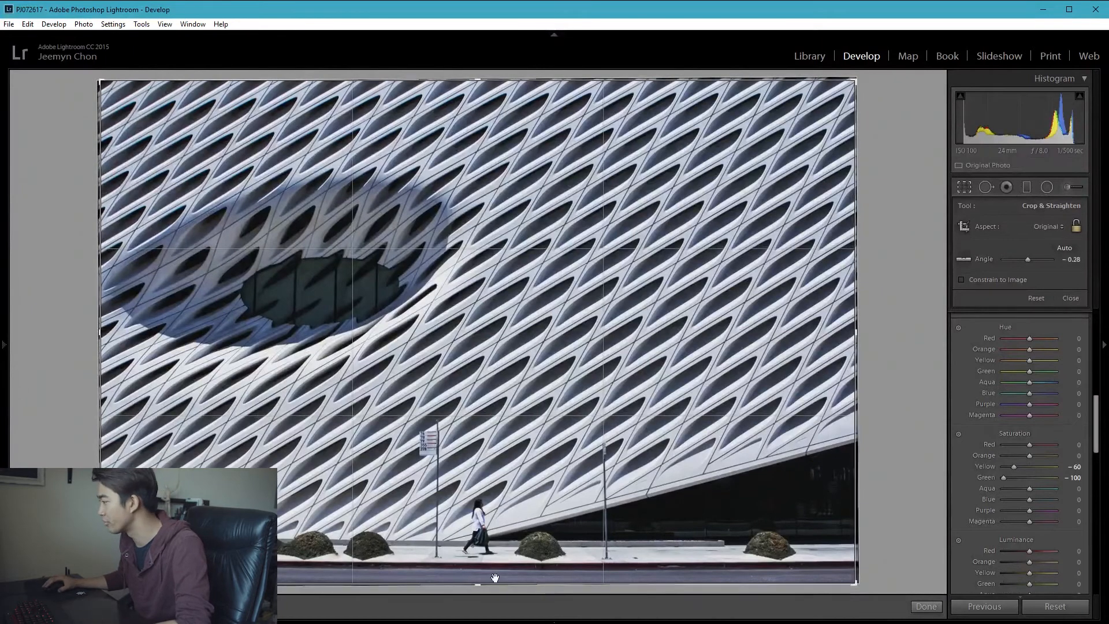
left_click_drag(442, 569, 569, 573)
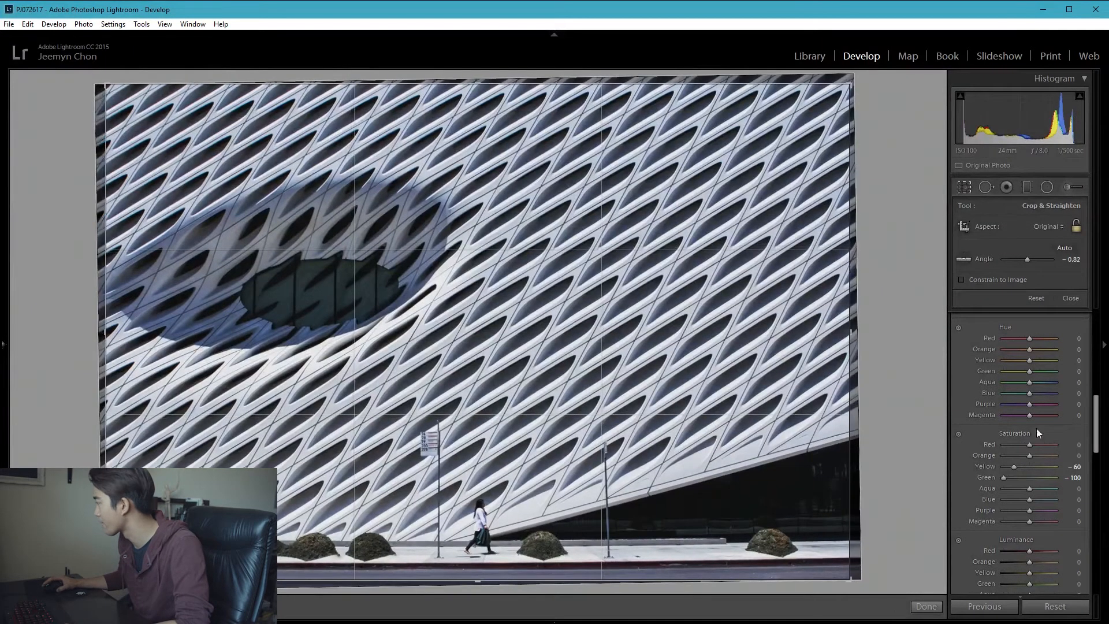
left_click(1069, 298)
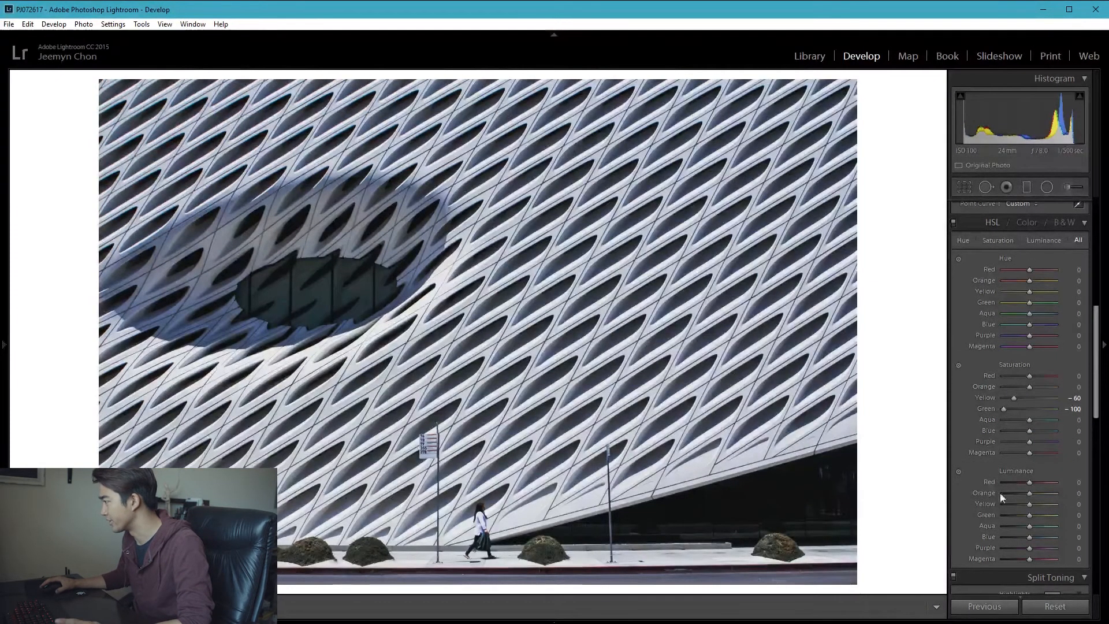
- Reduce the Contrast of the straightened facade photo slightly
scroll(981, 434, "up", 6)
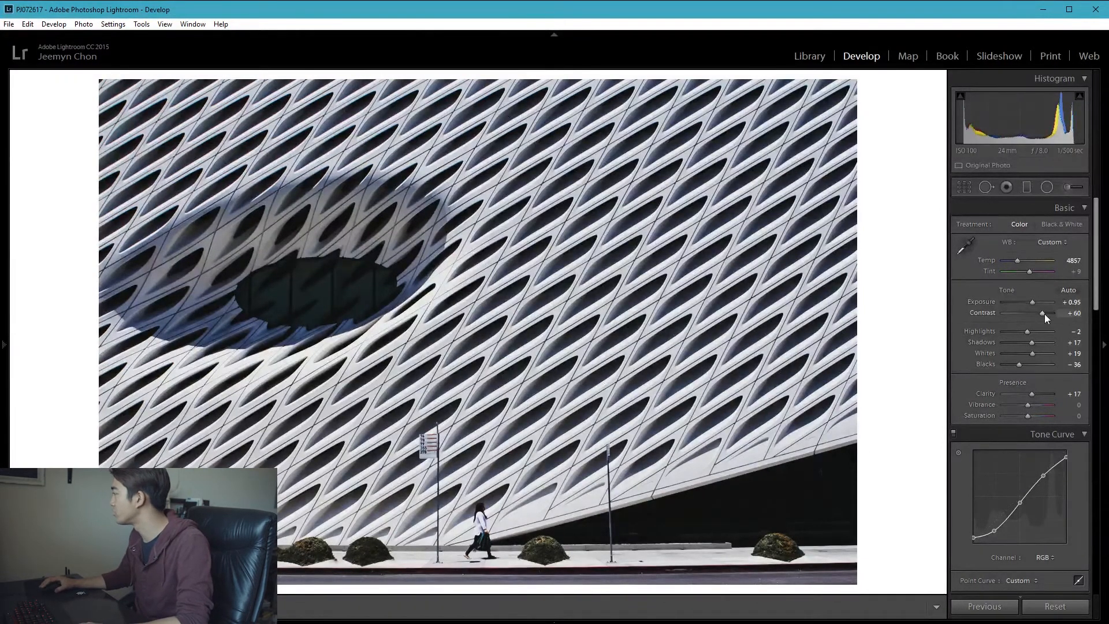
left_click_drag(1041, 313, 1037, 313)
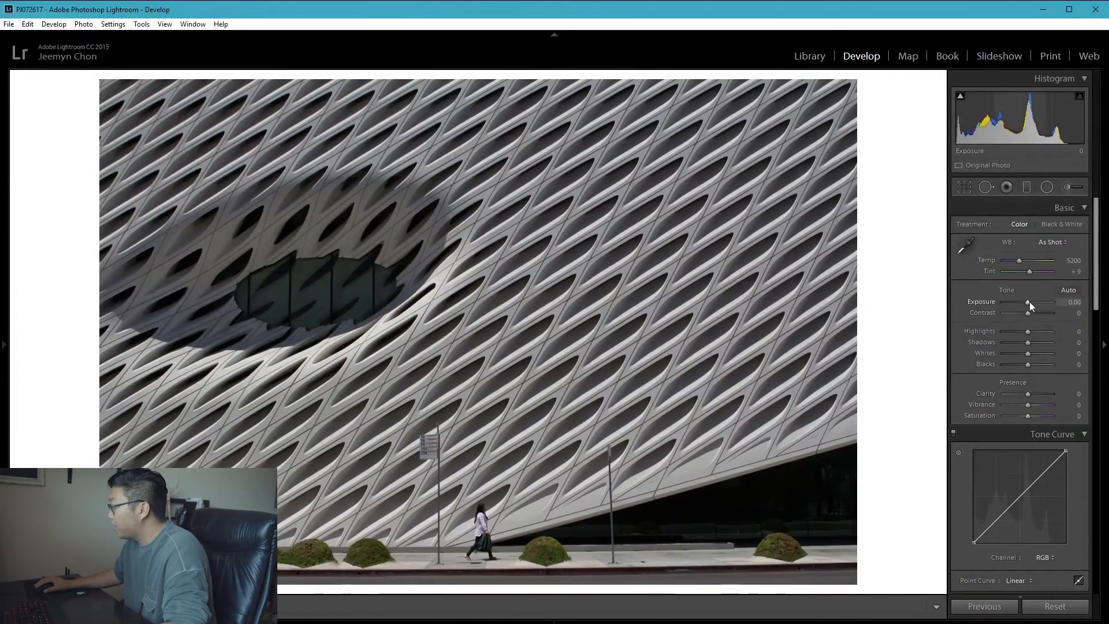
- Set Temp to 4950, Exposure to +0.80, Highlights to −14, Shadows to +20, Whites to +17, Blacks to −10 and Clarity to +10
left_click_drag(1029, 301, 1031, 300)
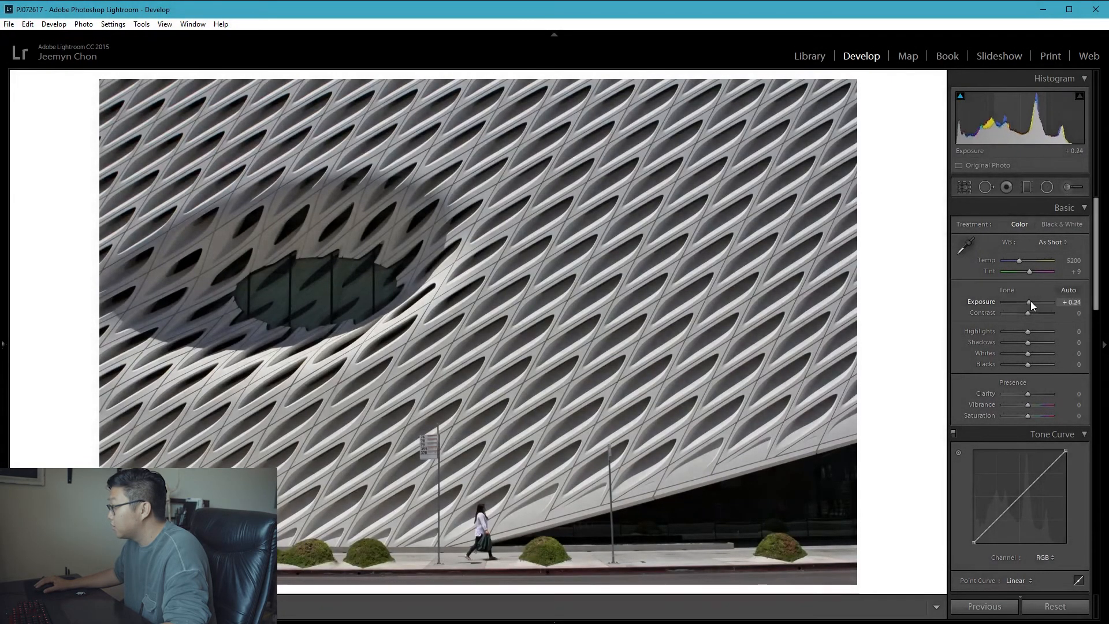
double_click(986, 301)
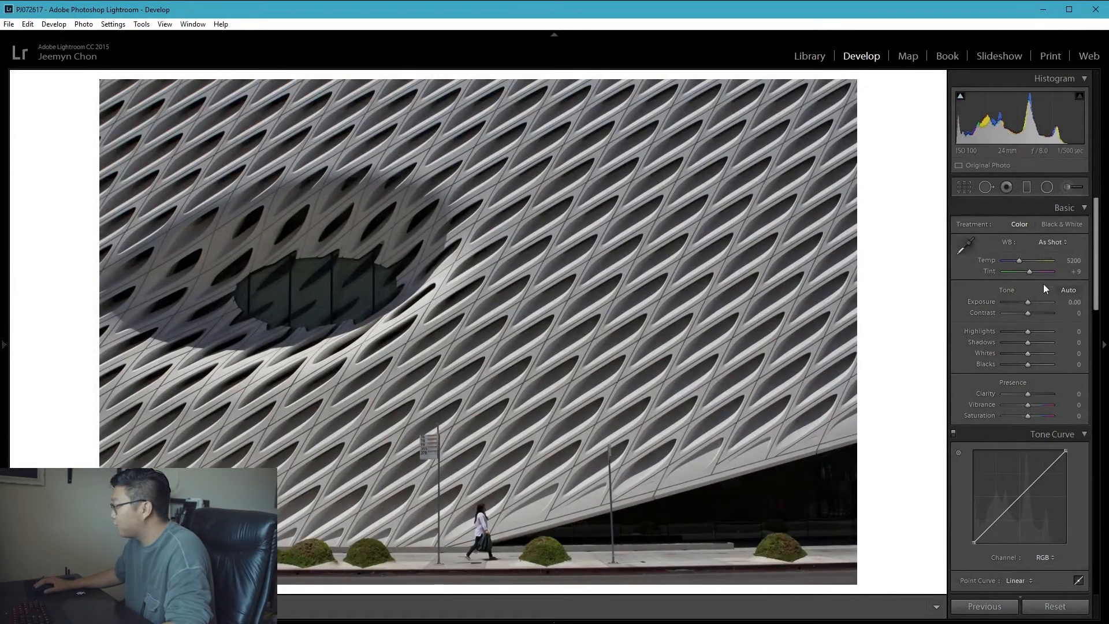
left_click(1019, 260)
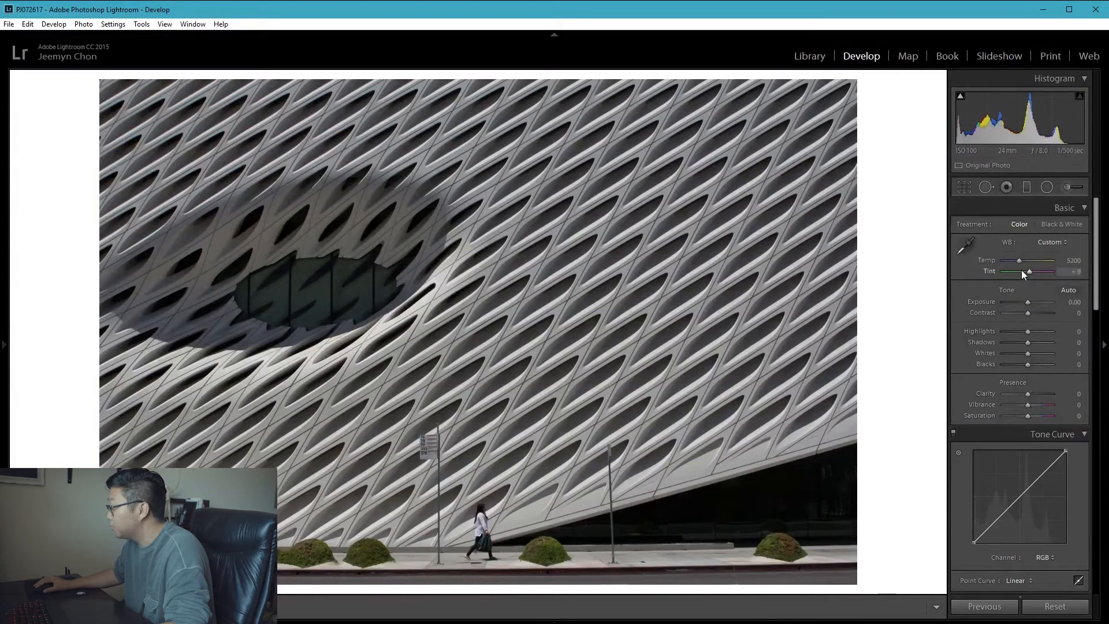
left_click(1068, 261)
type("4950")
key("Return")
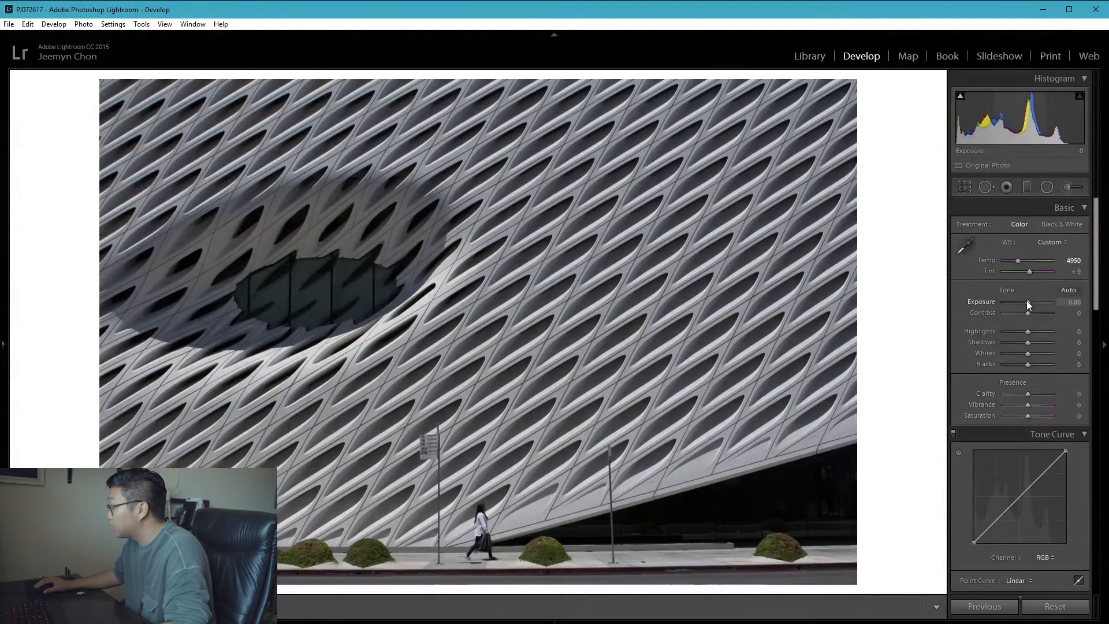
left_click_drag(1027, 301, 1032, 302)
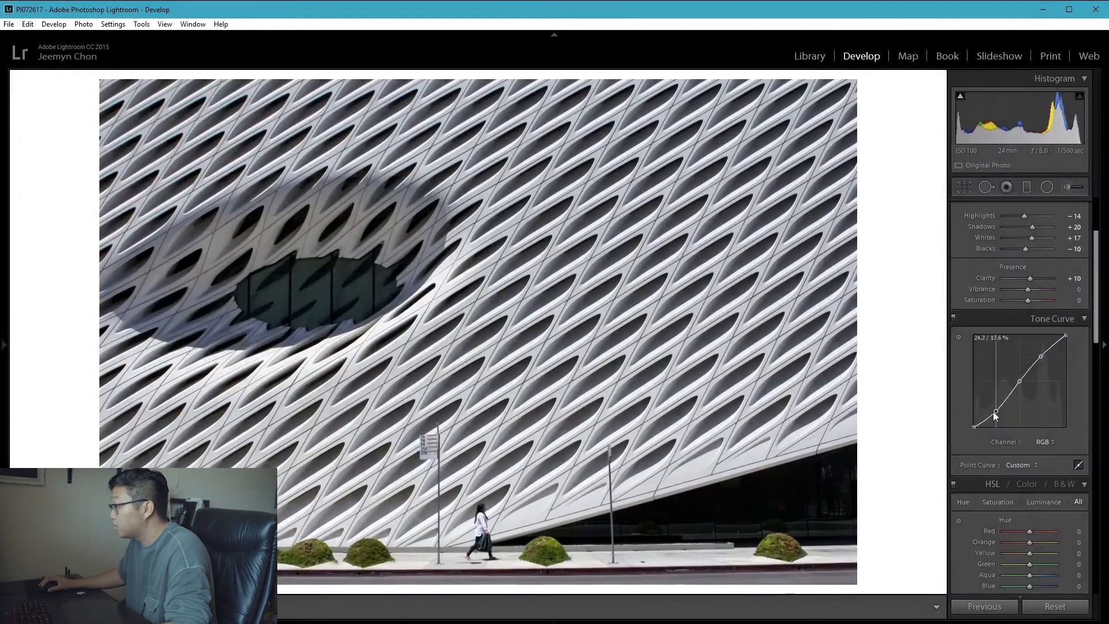
- Shape the RGB tone curve of the facade photo into a gentle S by adjusting its shadow point
left_click_drag(993, 412, 993, 410)
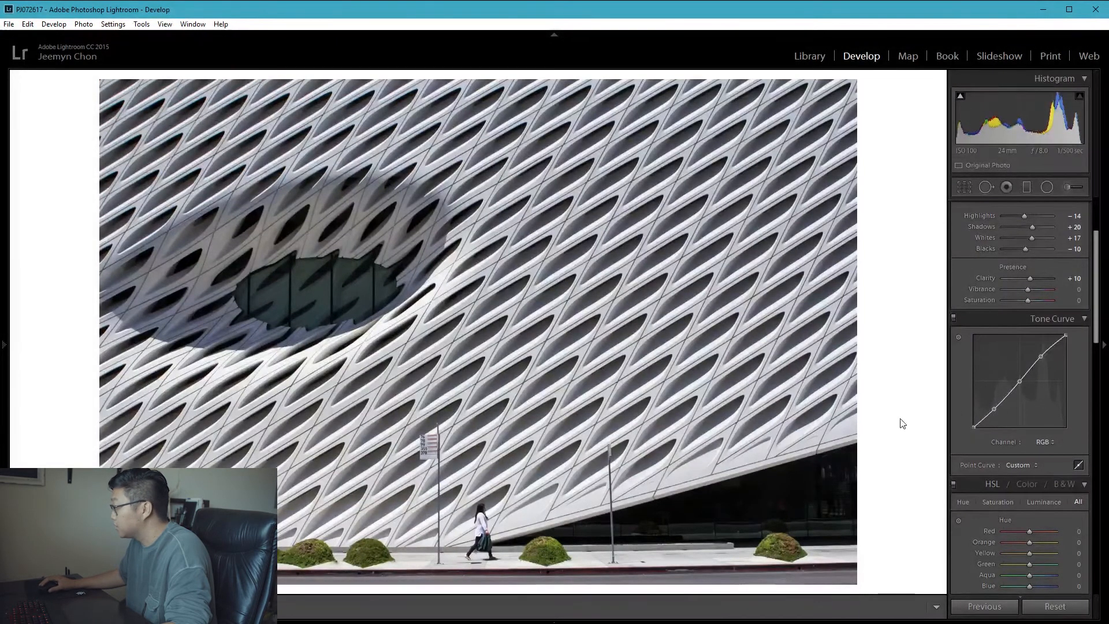
left_click_drag(995, 409, 991, 412)
- Add a radial filter around the walking woman that affects the surroundings, with Exposure −0.25, Clarity −15, Sharpness −15 and Feather 100
left_click(1047, 187)
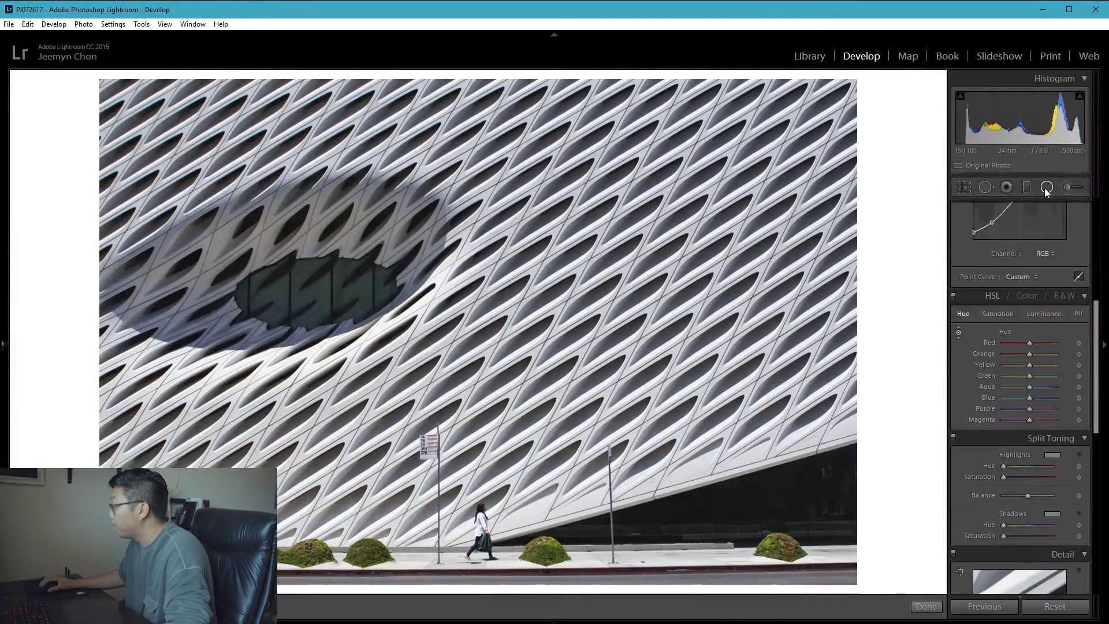
left_click_drag(481, 523, 441, 470)
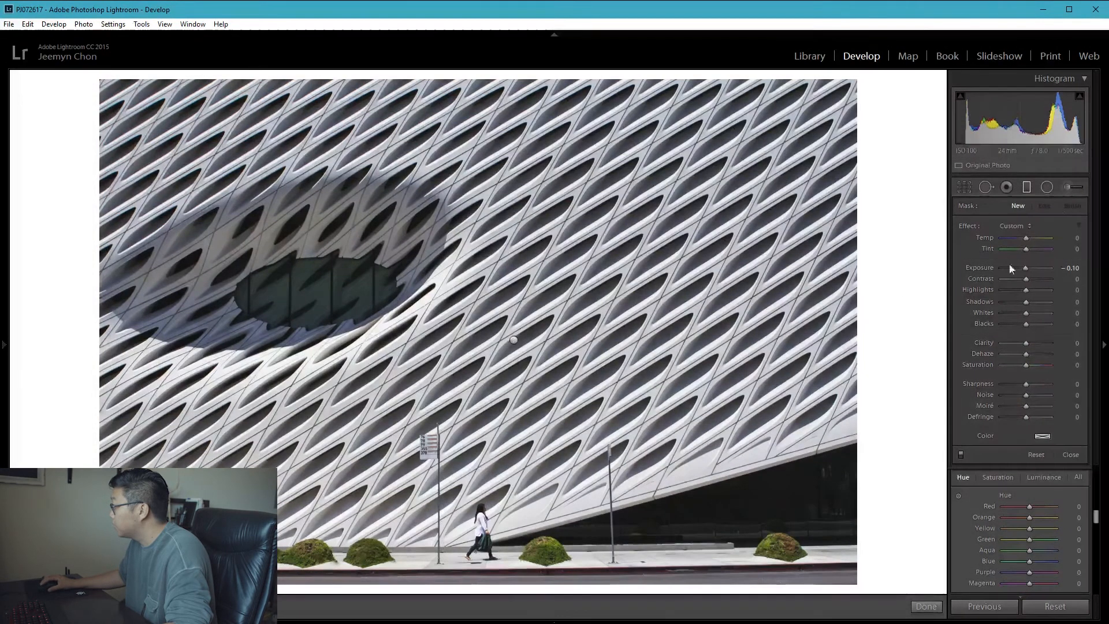
left_click_drag(1042, 455, 1042, 455)
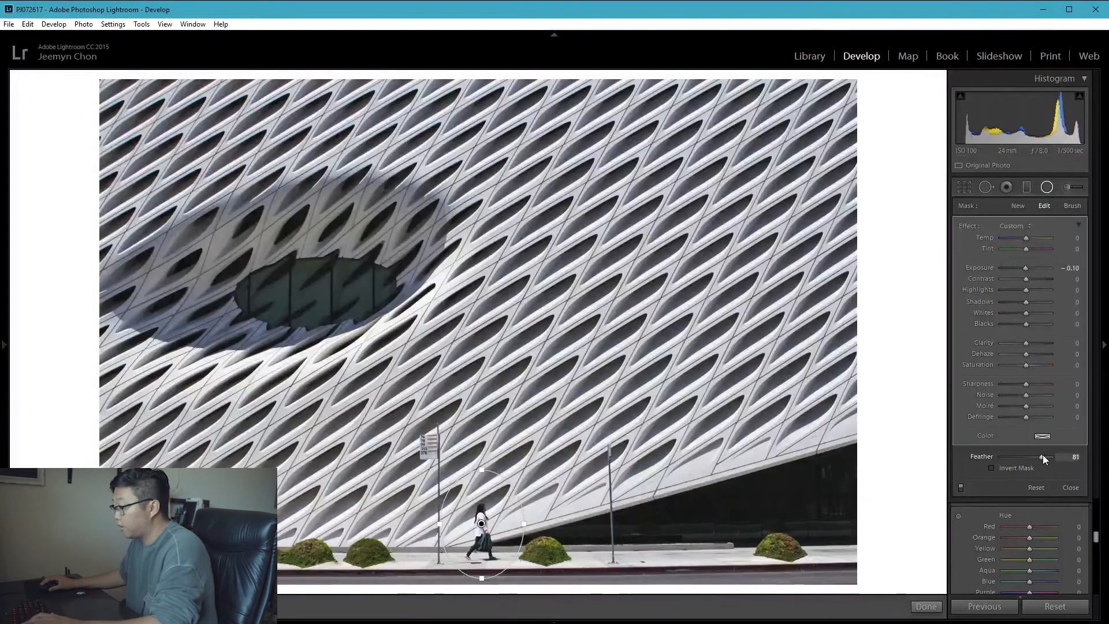
key("o")
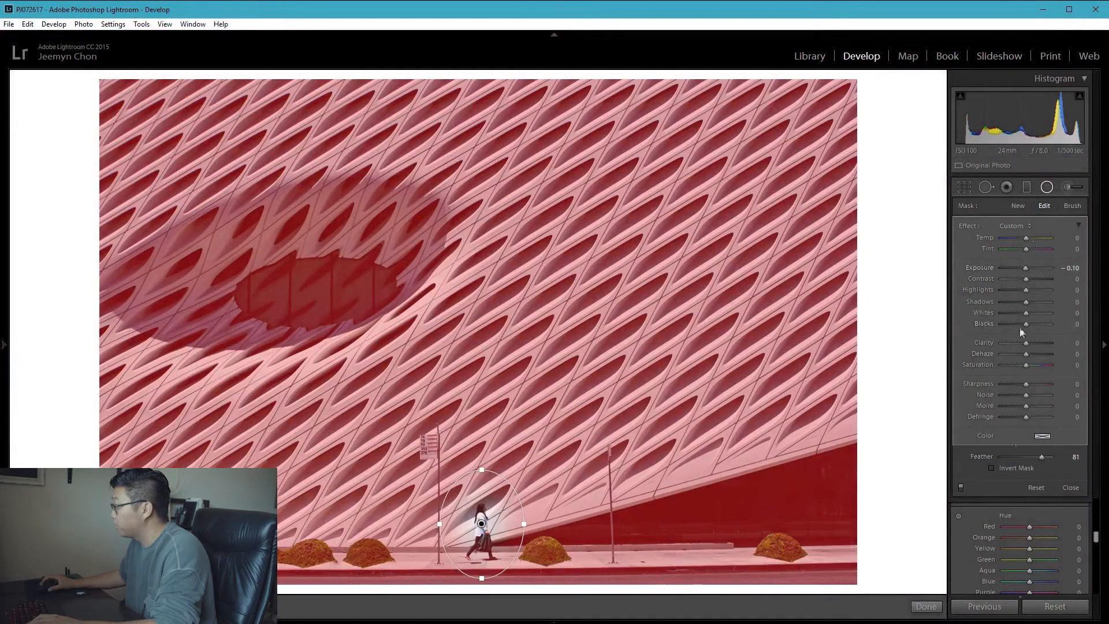
left_click_drag(1024, 266, 997, 258)
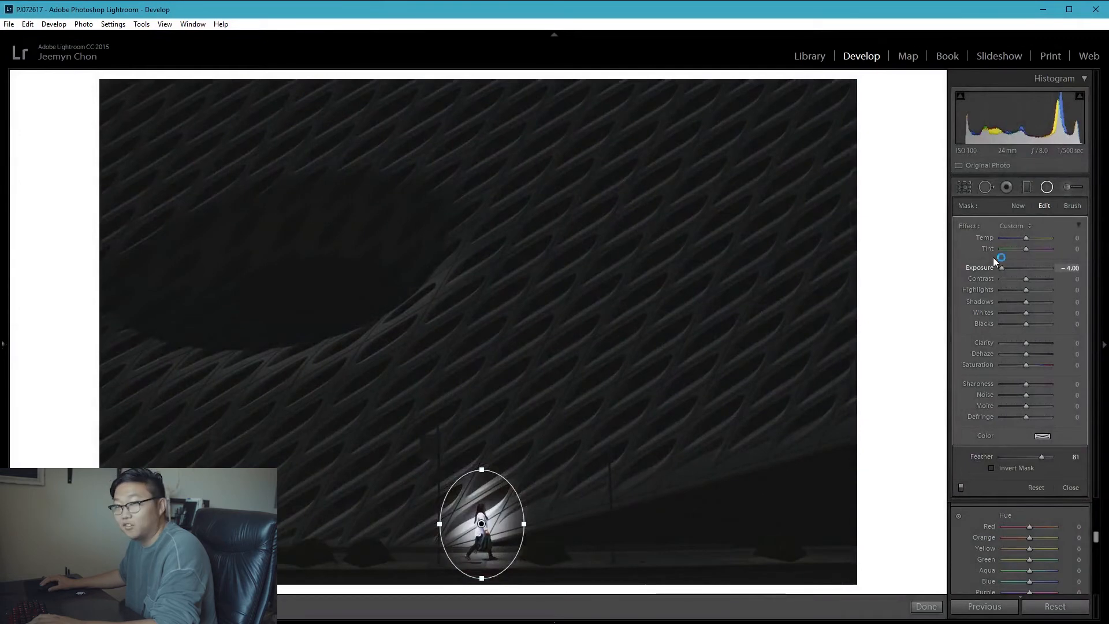
left_click_drag(1030, 268, 1023, 268)
- Show the mask overlay, erase the radial filter's mask from the walking woman with a size 2.0 brush, and close the filter
key("o")
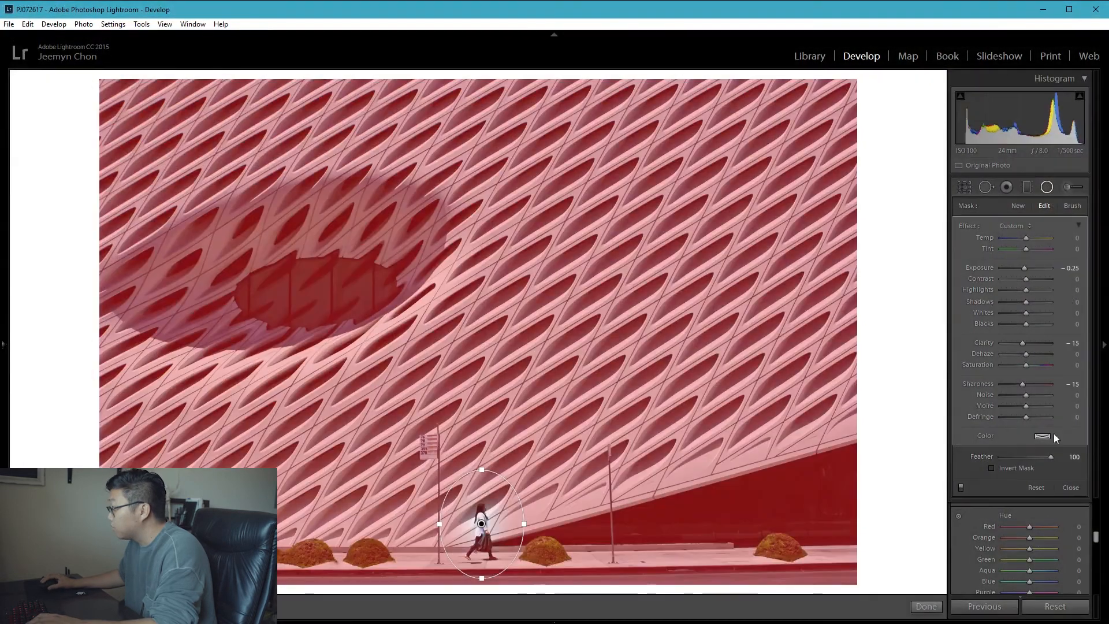
left_click(1076, 207)
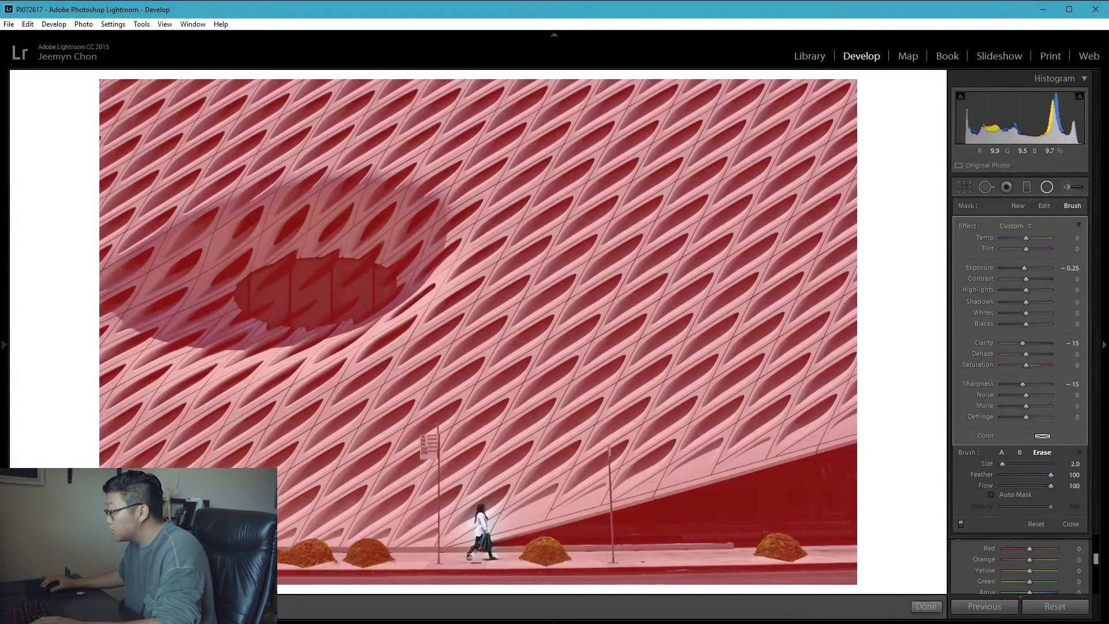
mouse_move(467, 556)
left_mouse_down()
mouse_move(485, 534)
mouse_move(482, 509)
left_mouse_up()
left_click(1046, 187)
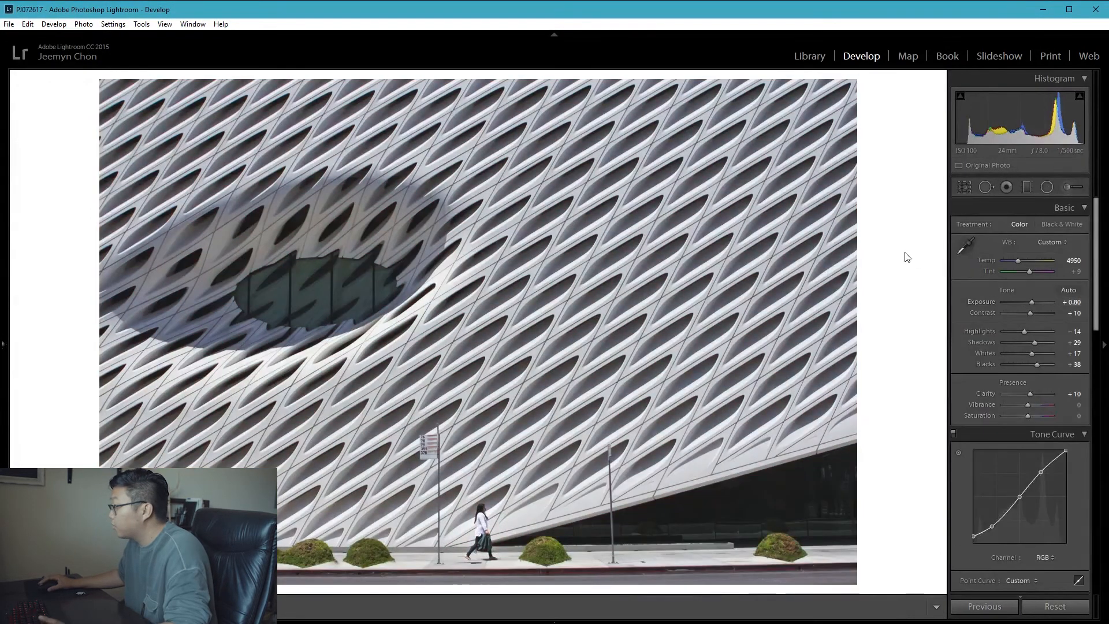
- Split-tone highlights with Hue 215, Saturation 10 and shadows with Hue 43, Saturation 5, set Balance to −14 and Exposure to +0.90
scroll(990, 456, "down", 10)
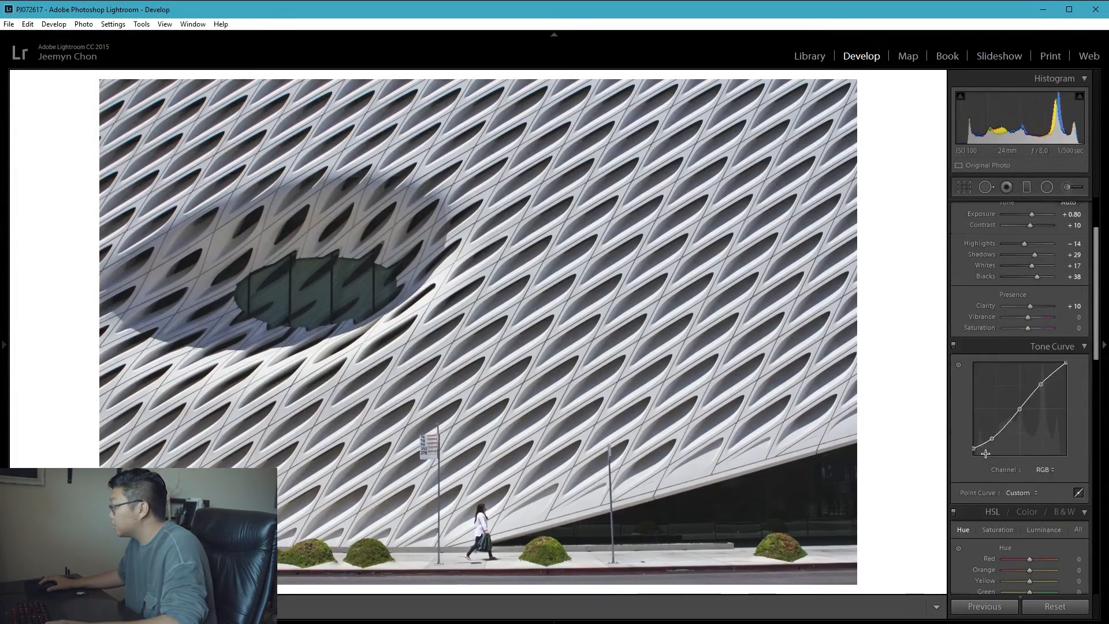
scroll(991, 461, "down", 6)
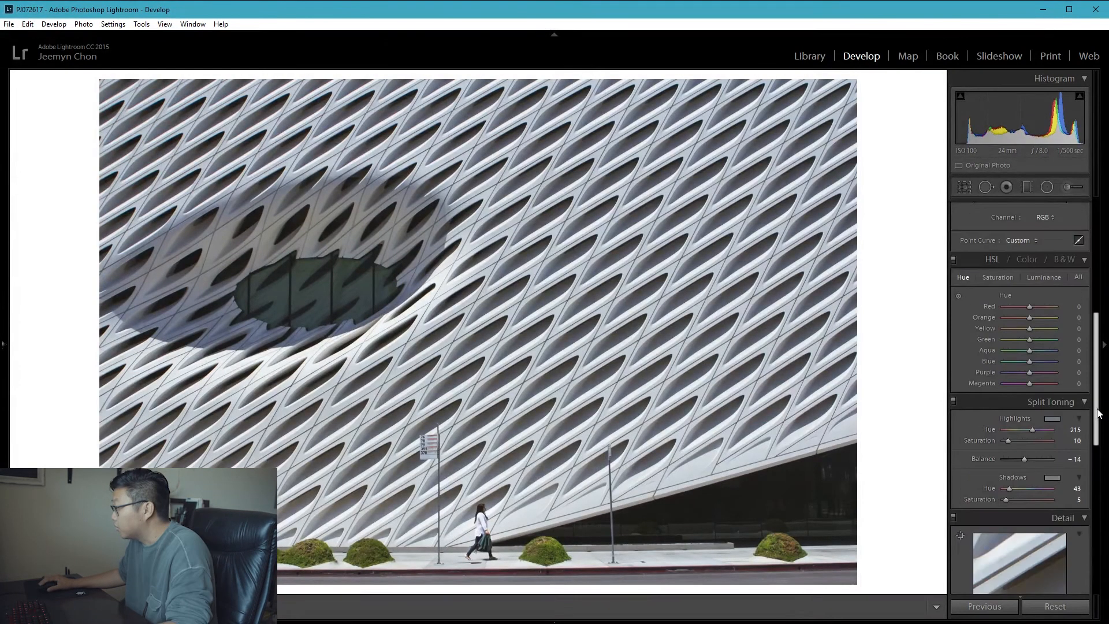
mouse_move(1097, 409)
left_mouse_down()
mouse_move(1098, 315)
mouse_move(1100, 464)
mouse_move(1100, 298)
mouse_move(1101, 418)
left_mouse_up()
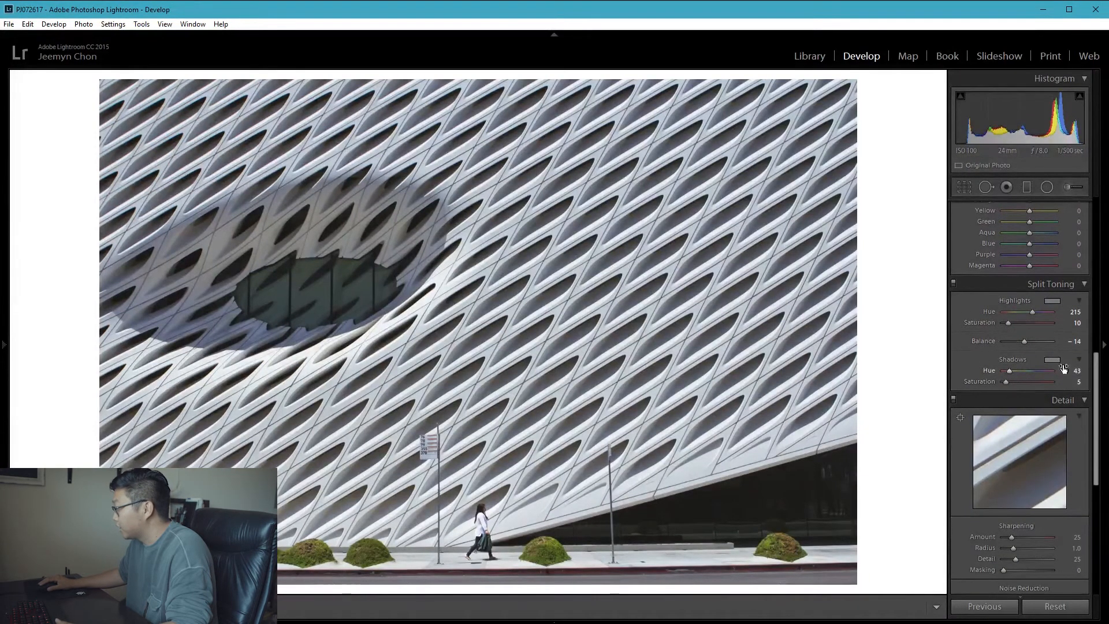
left_click_drag(1095, 413, 1095, 260)
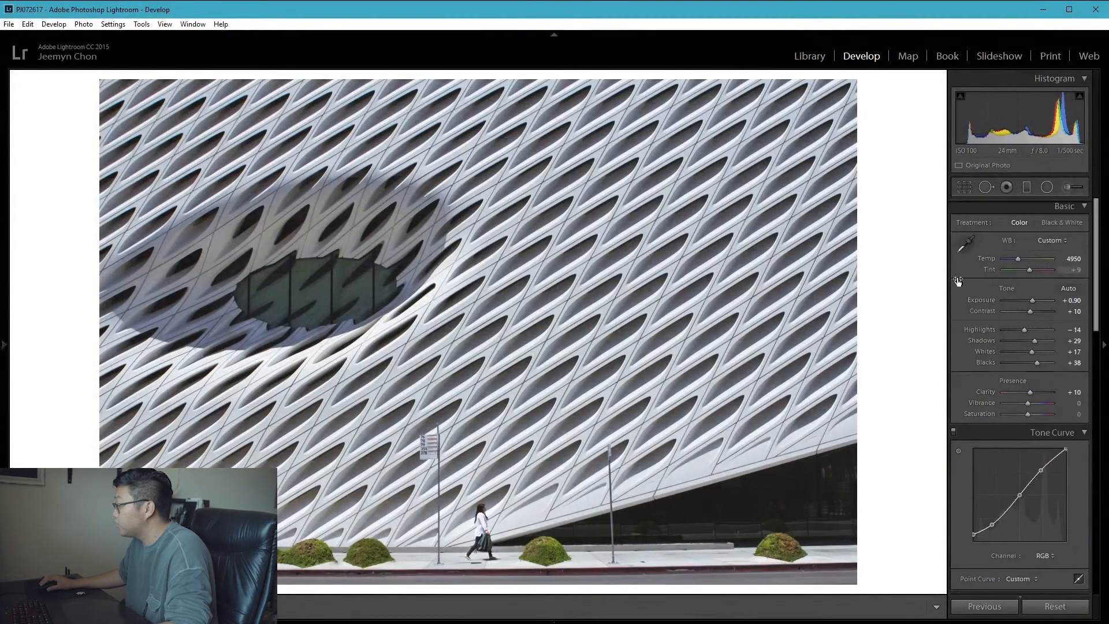
- Examine the composition of the colour facade photo in a different zoom view while rotating it through a full turn
left_click(620, 356)
key("ctrl+bracketright")
key("ctrl+bracketright")
key("ctrl+bracketright")
key("ctrl+bracketright")
left_click(618, 355)
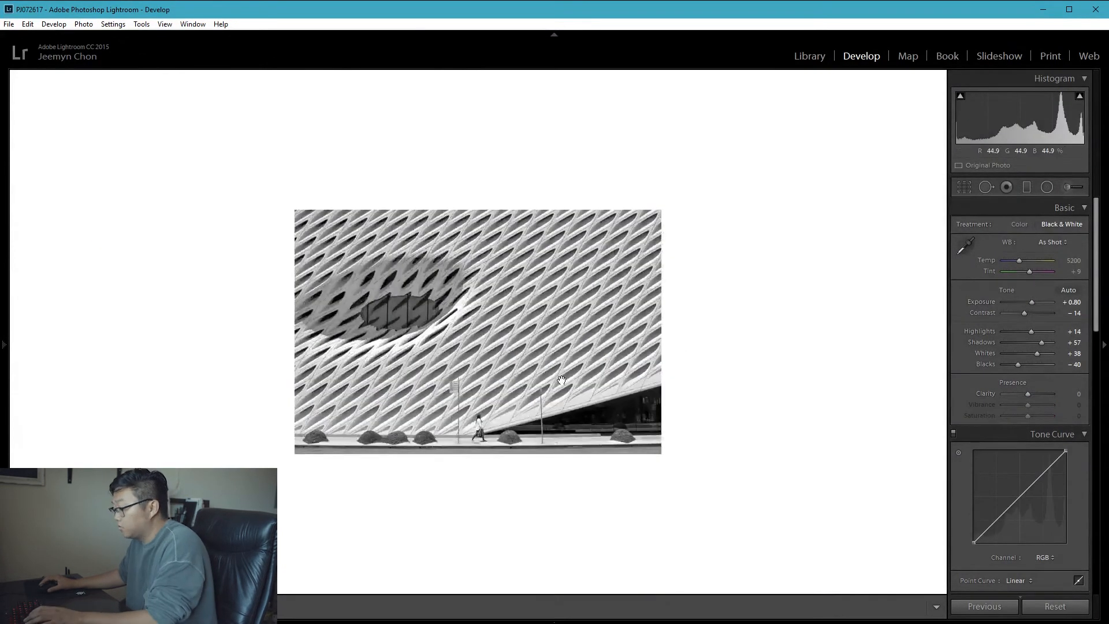
- Rotate the black-and-white copy through a full turn in the reduced view and return it to the fitted view
key("ctrl+]")
key("ctrl+]")
key("ctrl+]")
key("ctrl+]")
left_click(559, 388)
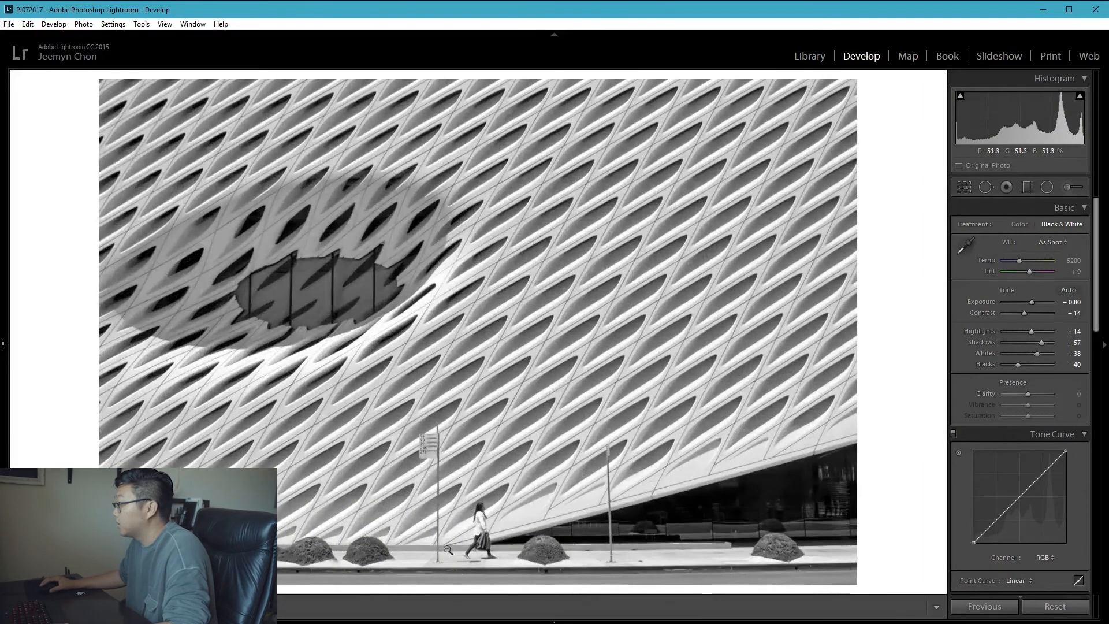
- Return to the colour version of the facade photo and review its tone, curve, HSL and split-toning settings
mouse_move(242, 621)
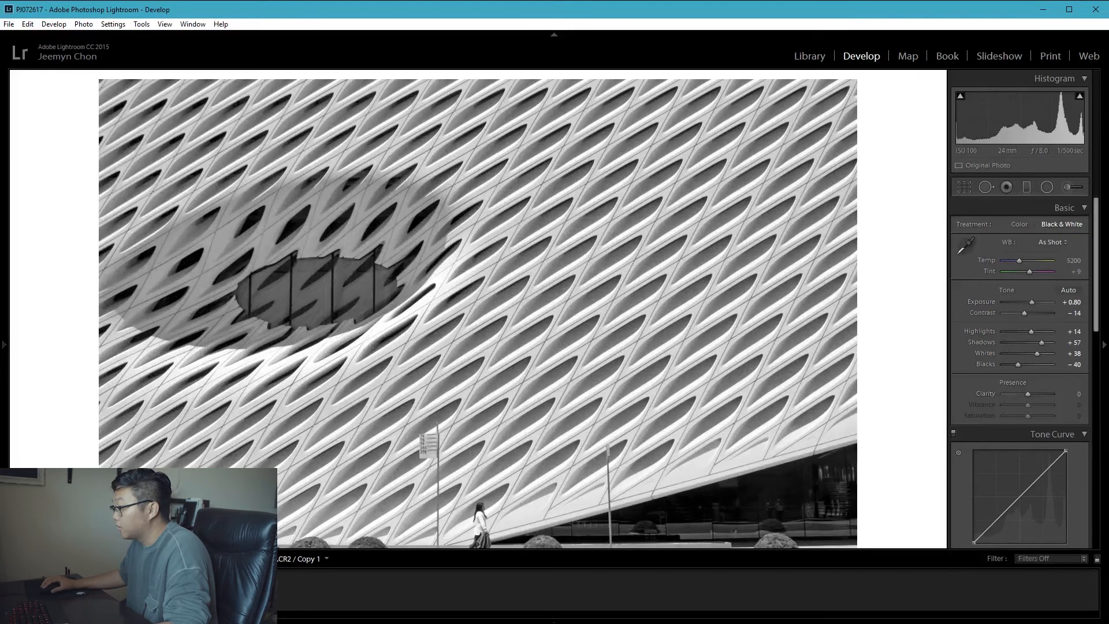
left_click(115, 589)
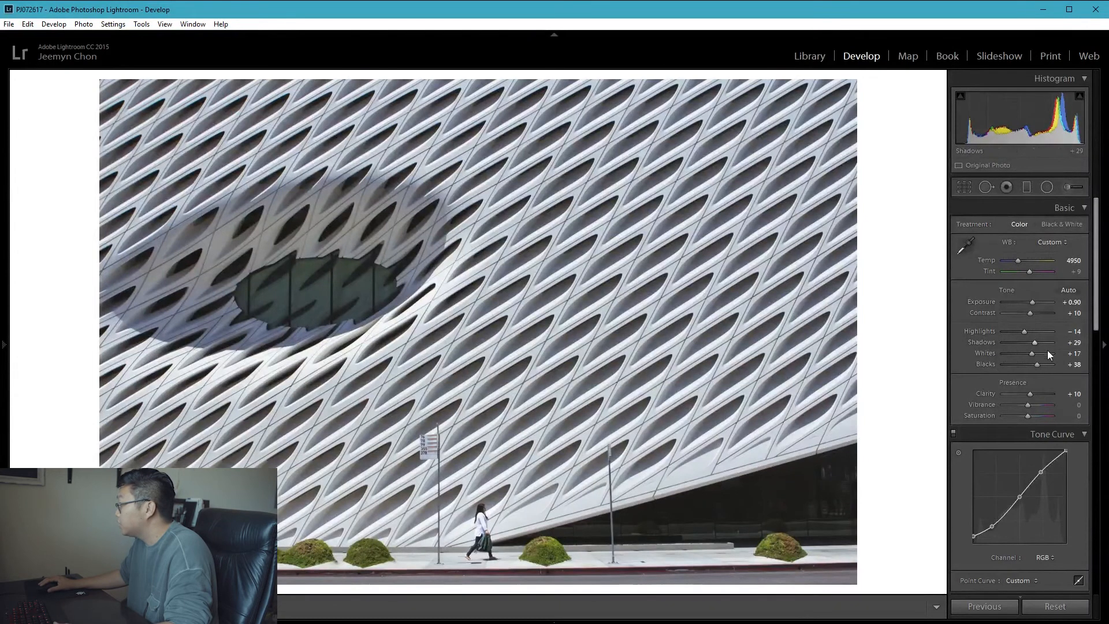
scroll(999, 398, "down", 5)
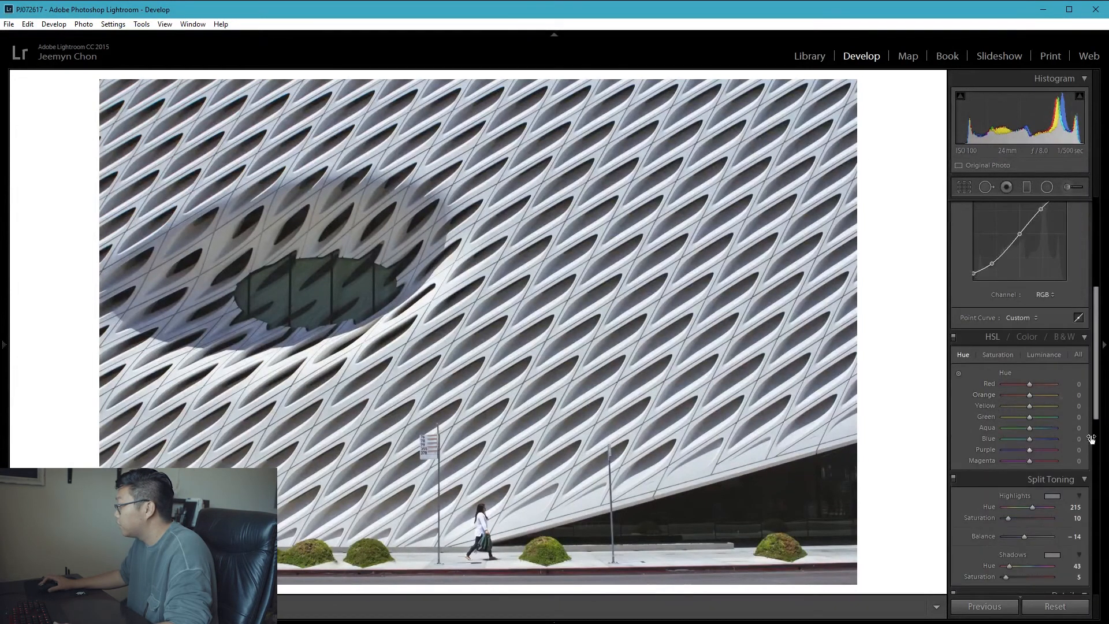
left_click_drag(1095, 410, 1086, 229)
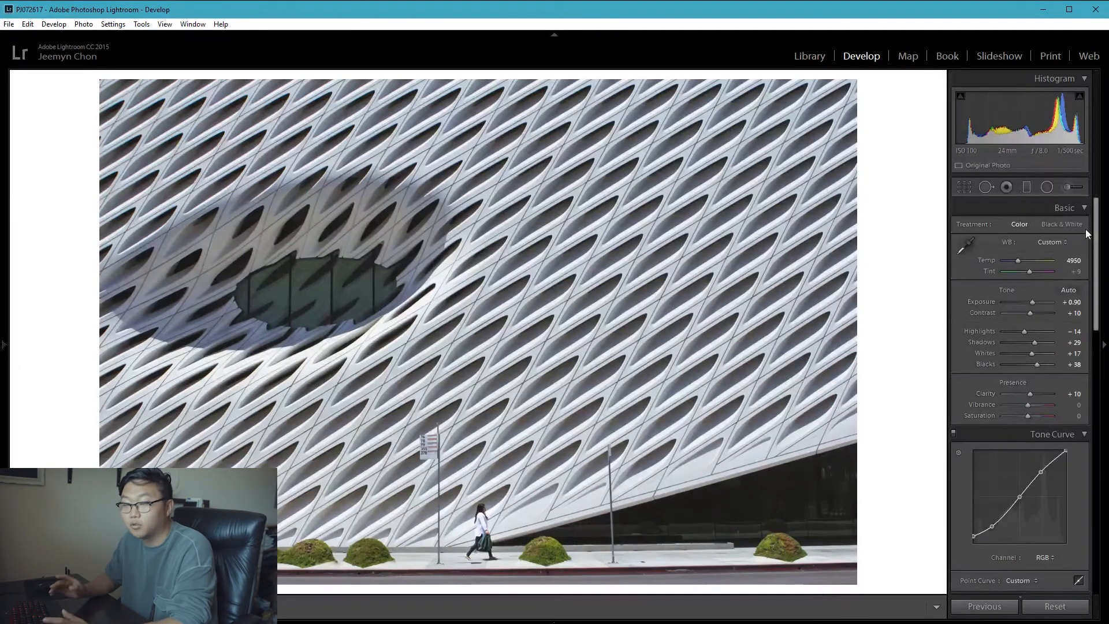